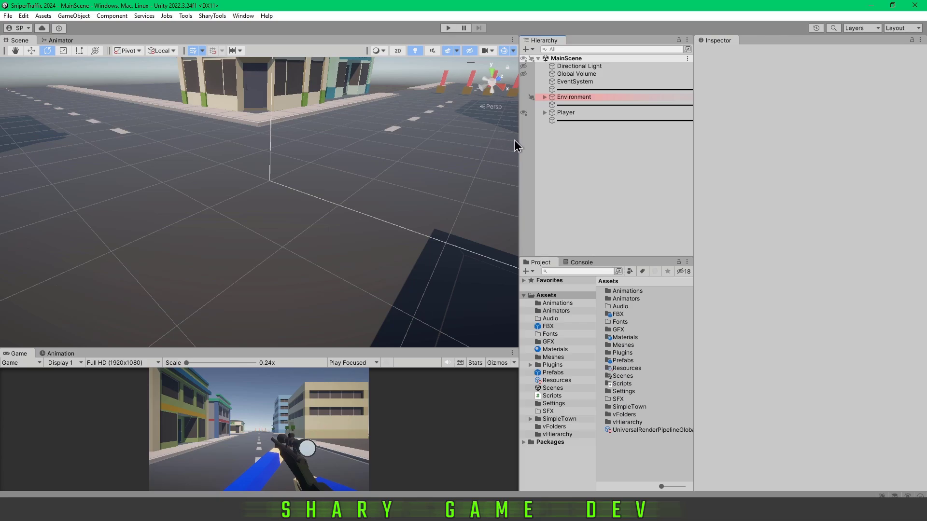
Add a cube to the scene and set its Z scale to 10
right_click(577, 157)
mouse_move(641, 309)
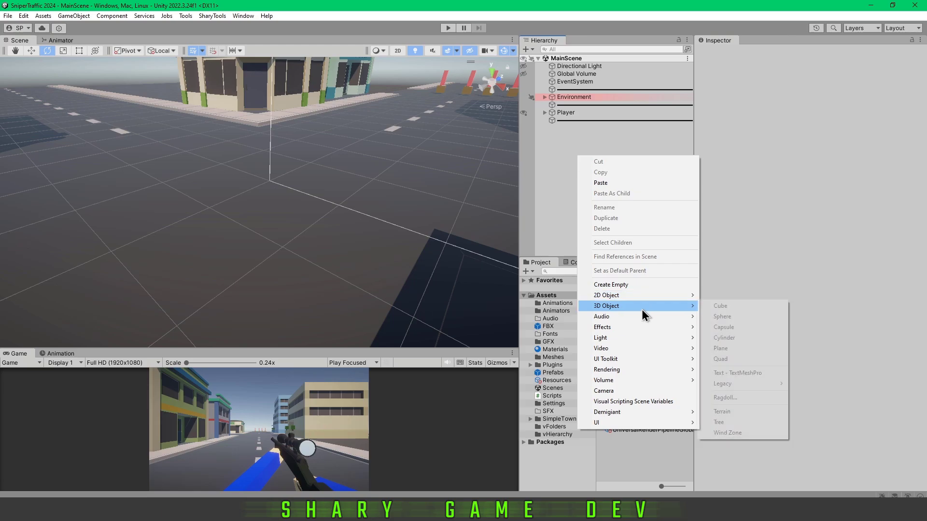
click(723, 306)
click(899, 109)
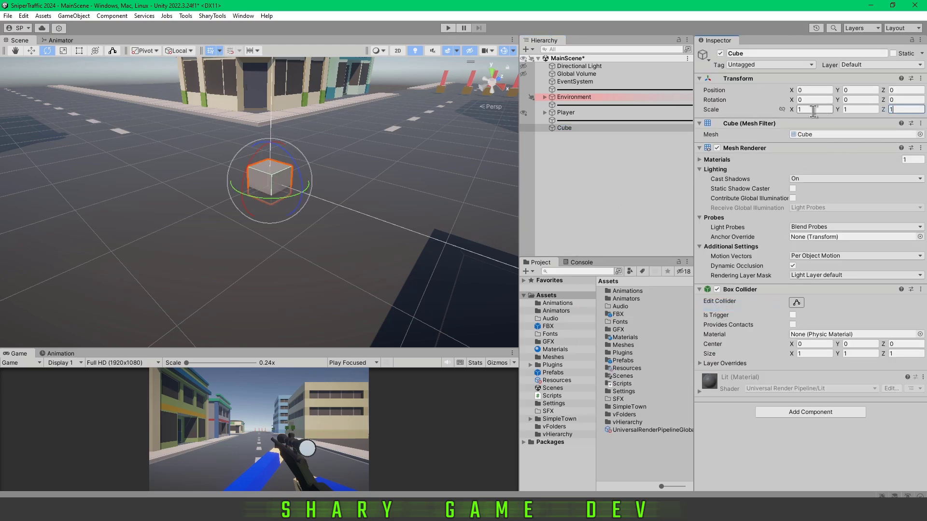
text(10)
key(Return)
Raise the bar-shaped cube slightly above the ground, to about Y 0.79
alt+drag(392, 197, 296, 203)
key(w)
drag(263, 144, 291, 148)
key(e)
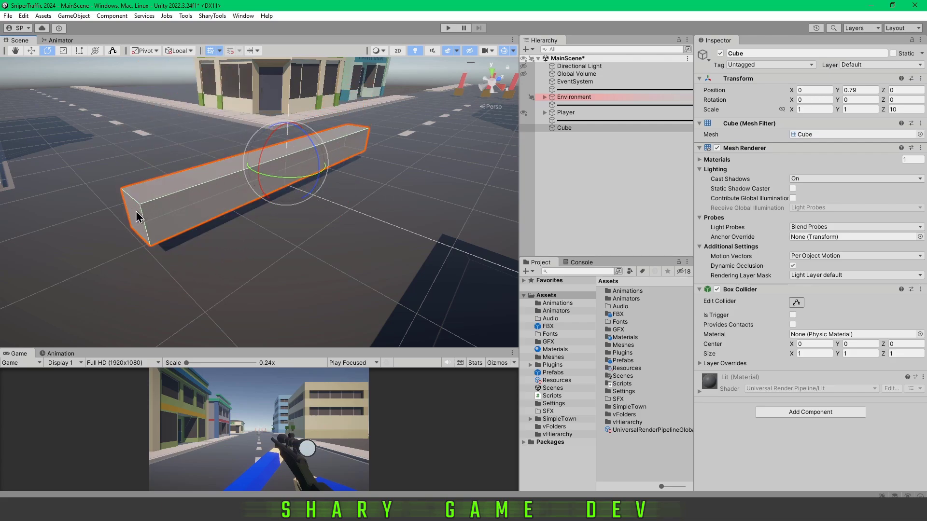
right_drag(135, 213, 142, 289)
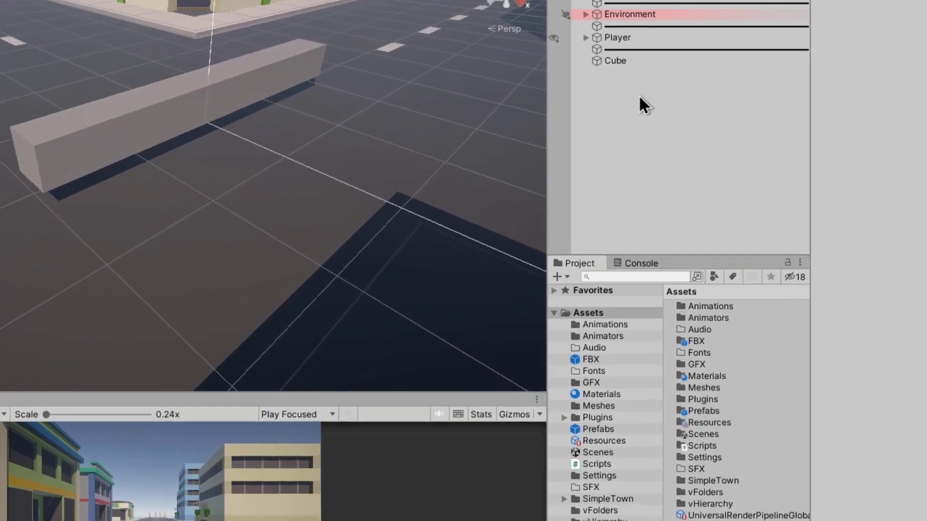
Create an empty GameObject and drag the Cube onto it as a child
right_click(580, 150)
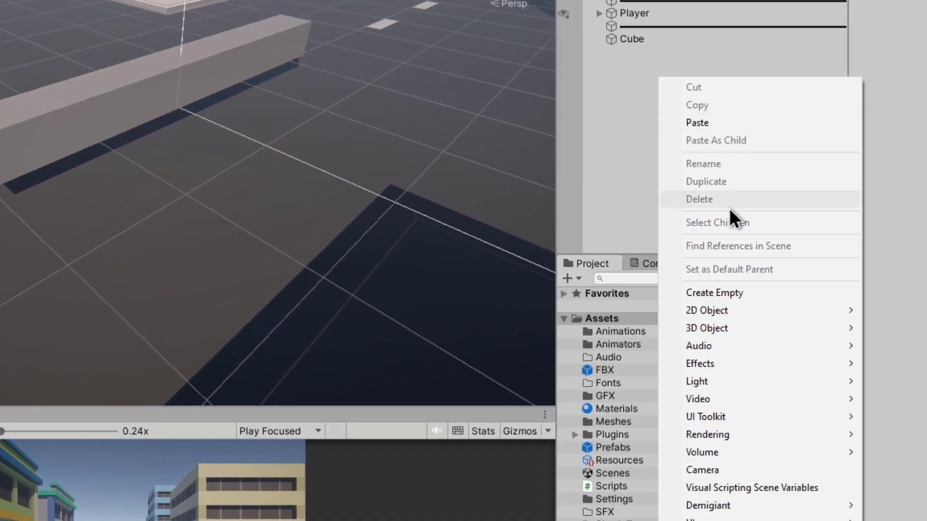
click(737, 293)
click(635, 103)
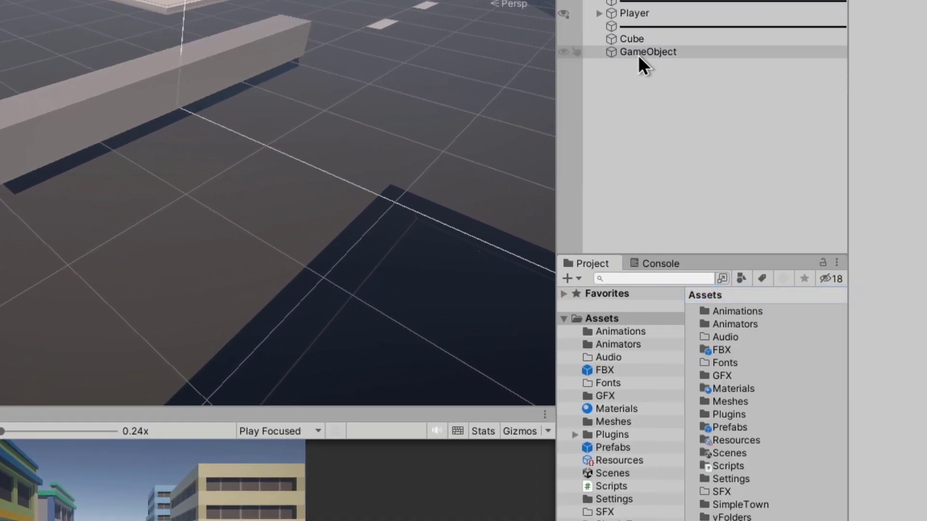
click(638, 41)
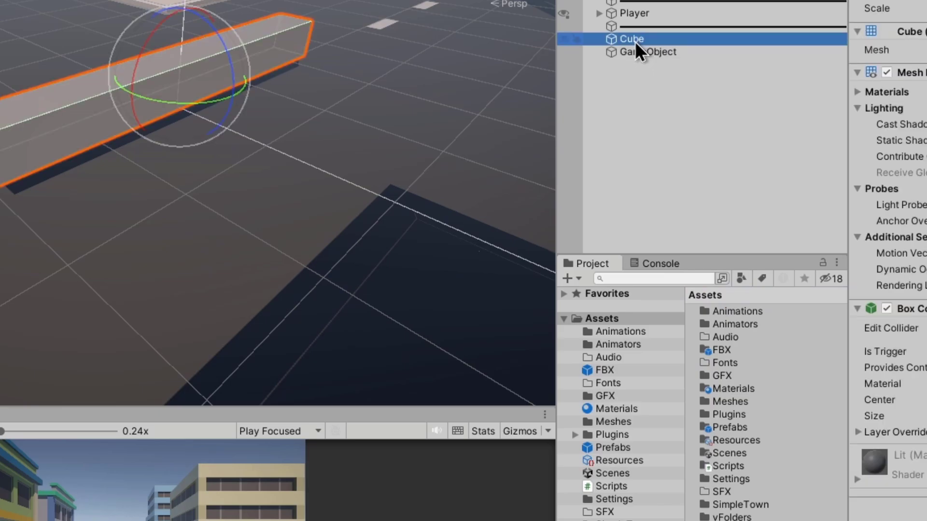
drag(646, 38, 660, 54)
Rename the parent empty object to 'New Pivot'
click(650, 40)
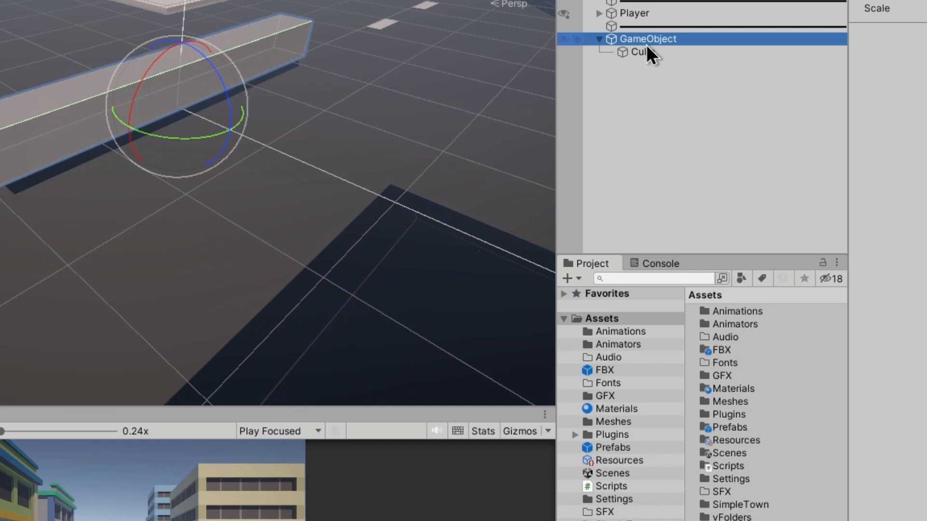
click(668, 41)
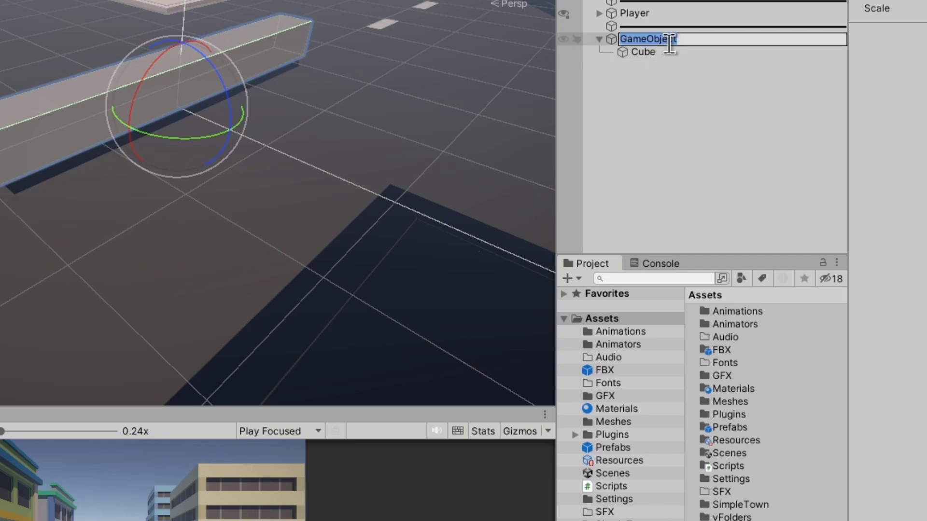
text(New Pivot)
key(Return)
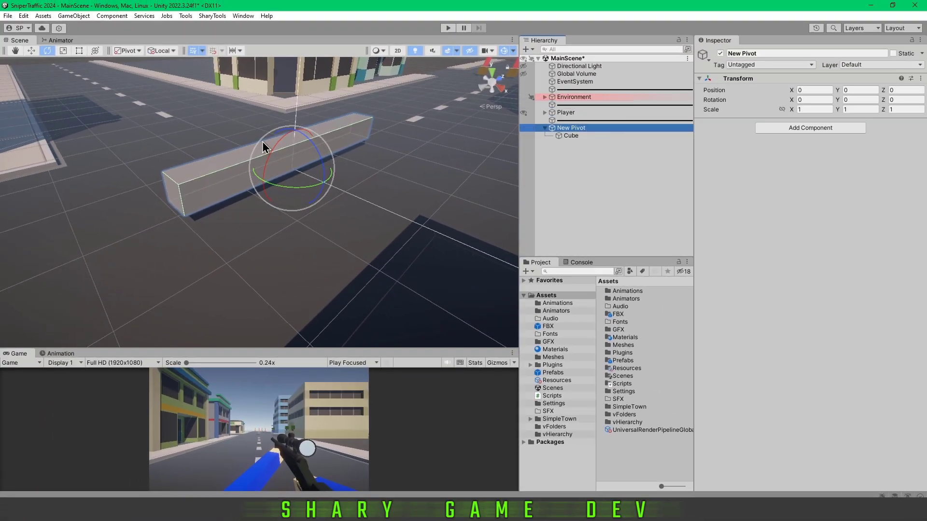
Test-rotate New Pivot around its centre, then undo the rotation
click(561, 136)
click(562, 128)
drag(300, 193, 321, 196)
key(ctrl+z)
click(602, 127)
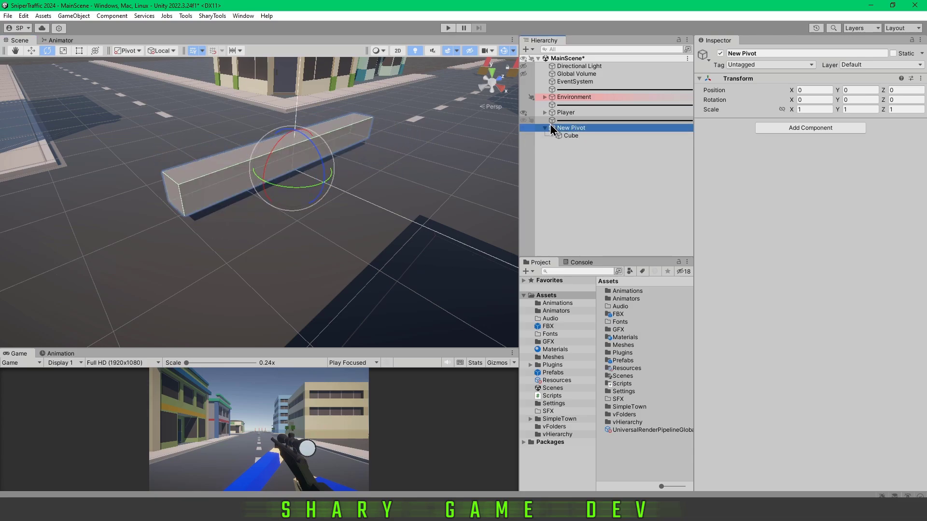
Slide the child Cube along Z, setting its Z position to 5
click(569, 135)
key(w)
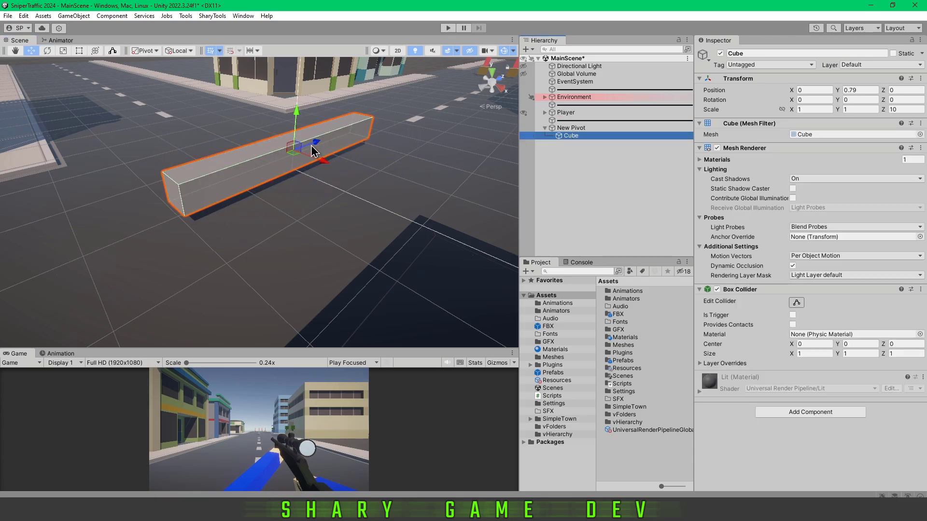
drag(311, 145, 376, 134)
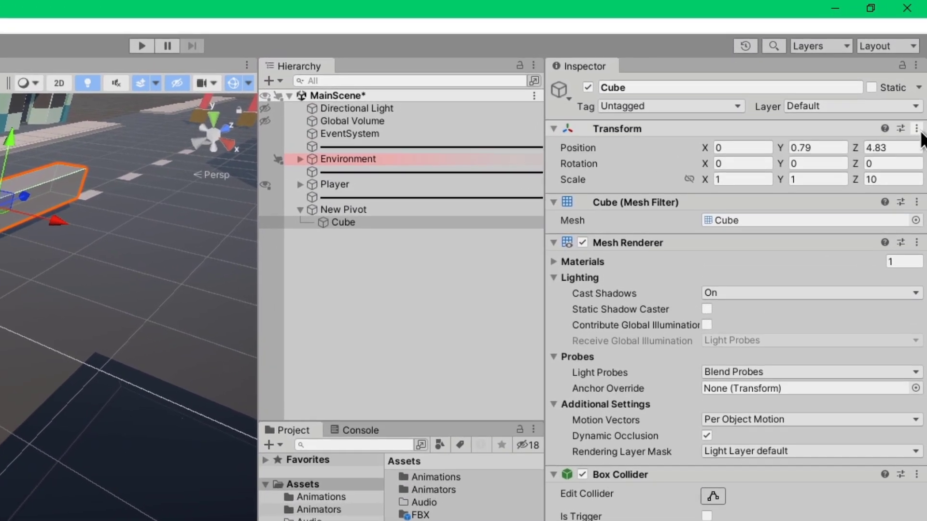
click(892, 148)
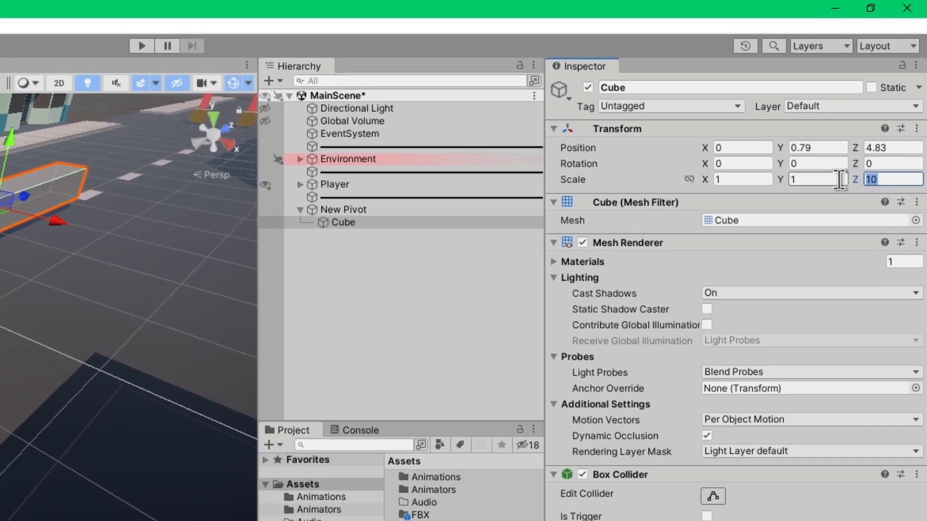
click(891, 148)
text(5)
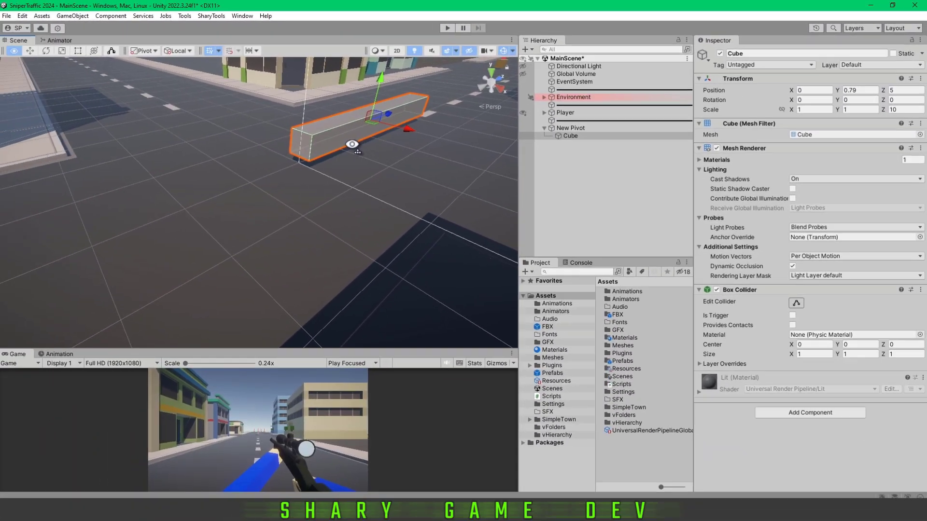
right_drag(204, 189, 4, 150)
right_drag(252, 111, 336, 143)
Check New Pivot's position, then set the Cube's Y position to 0
click(574, 129)
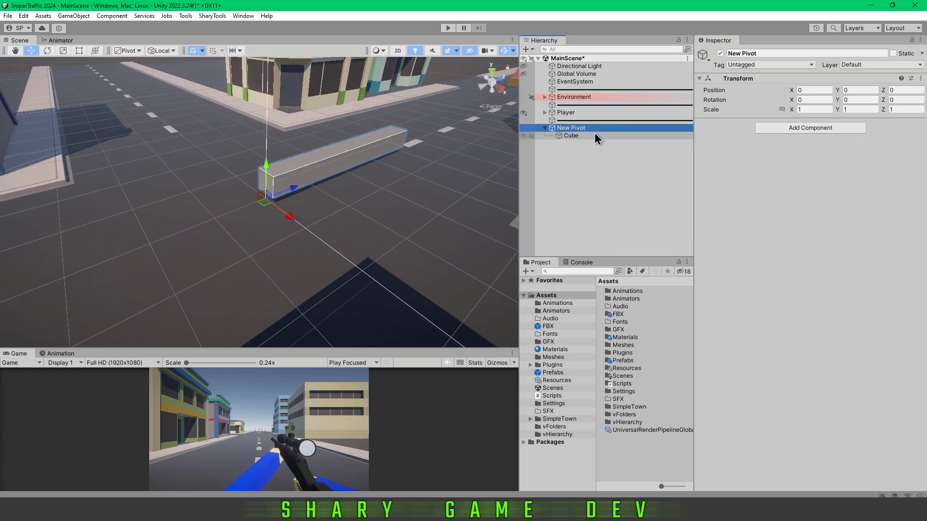
click(804, 91)
click(904, 91)
scroll(445, 149, up, 5)
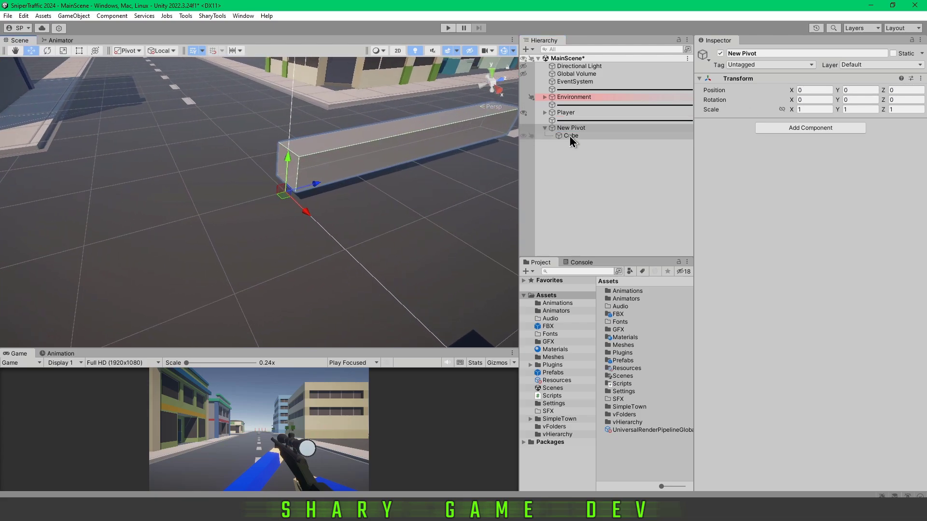
click(578, 130)
click(563, 134)
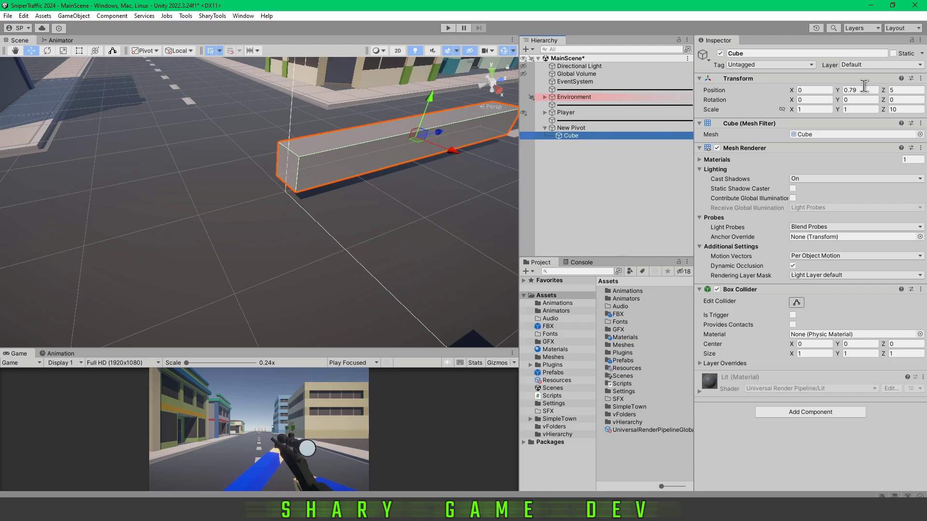
double_click(860, 89)
text(0)
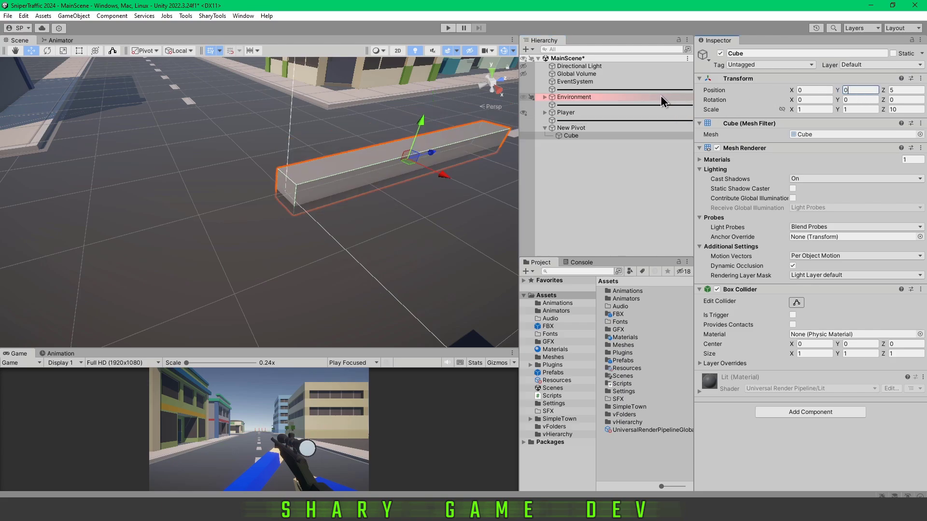
click(577, 129)
alt+drag(318, 203, 271, 231)
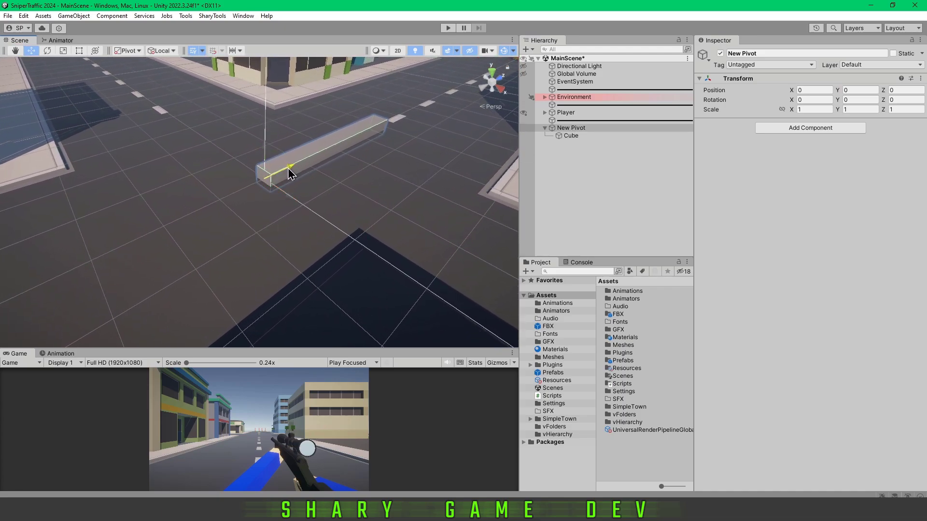
Test-rotate the bar around its new end pivot, then undo the rotations
key(e)
drag(286, 169, 263, 241)
mouse_move(228, 165)
mouse_down()
mouse_move(221, 196)
mouse_move(242, 152)
mouse_move(225, 181)
mouse_up()
drag(260, 207, 243, 235)
key(ctrl+z)
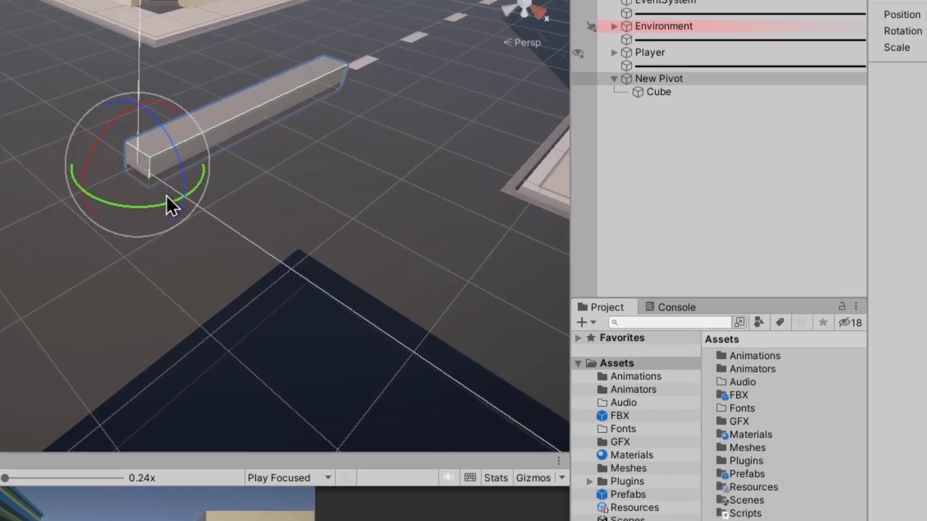
alt+drag(291, 158, 311, 134)
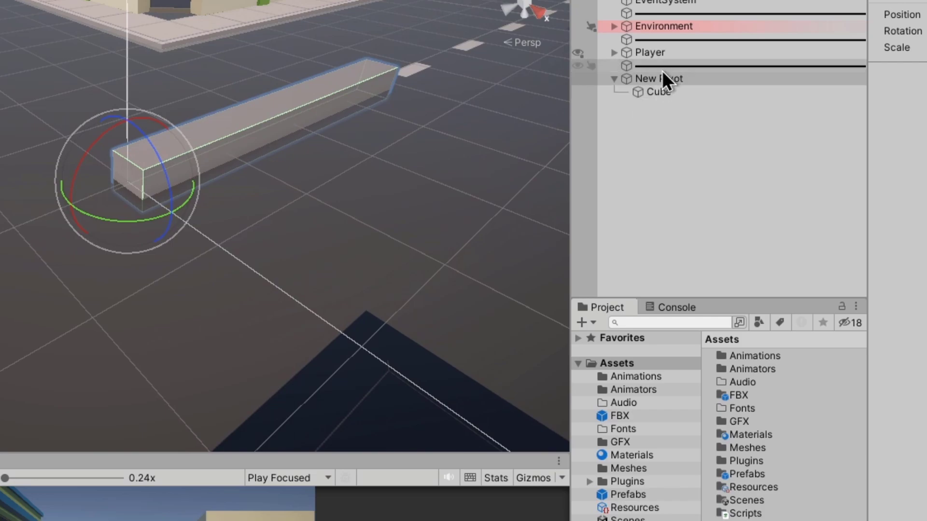
Rename the parent to 'Object1' and its child Cube to 'Model'
click(672, 79)
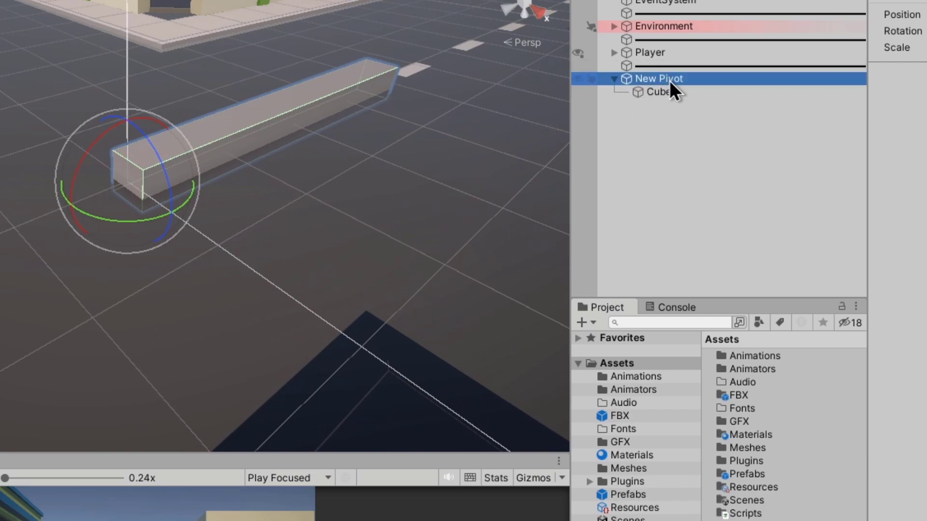
key(F2)
text(Ob)
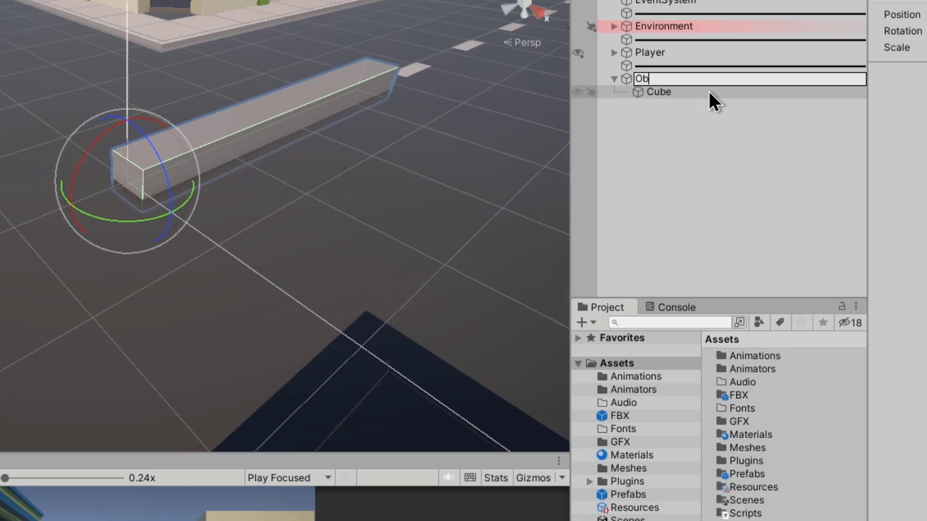
text(ject1)
key(Return)
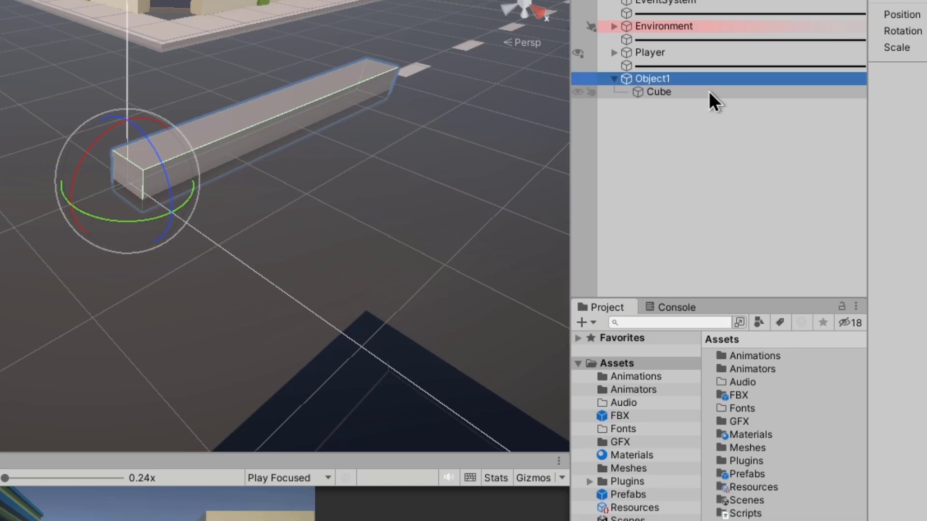
click(717, 96)
key(F2)
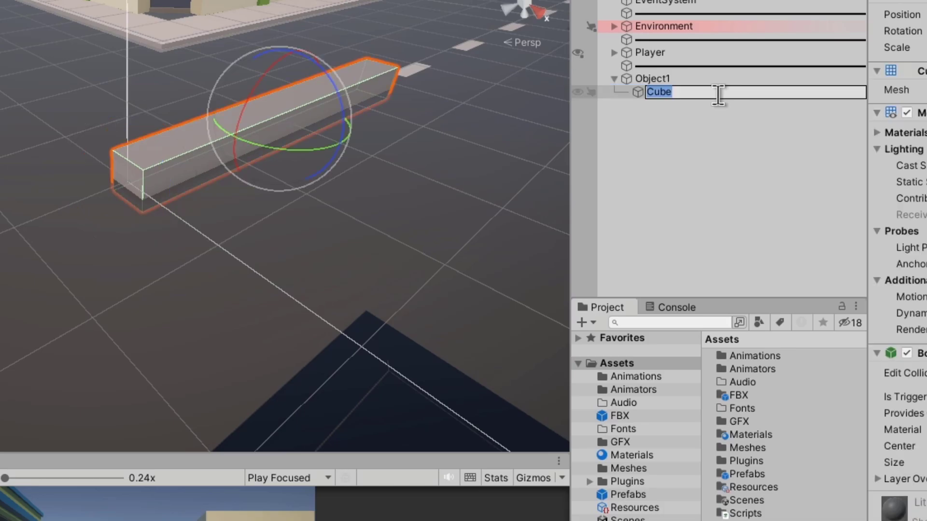
text(Model)
key(Return)
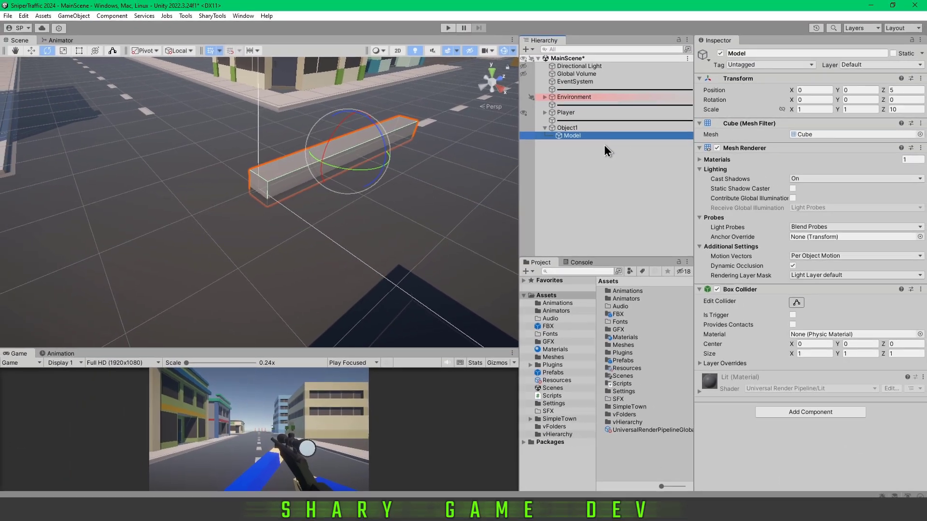
Select the Model child and remove its Box Collider component via the Inspector menu
alt+drag(348, 174, 328, 180)
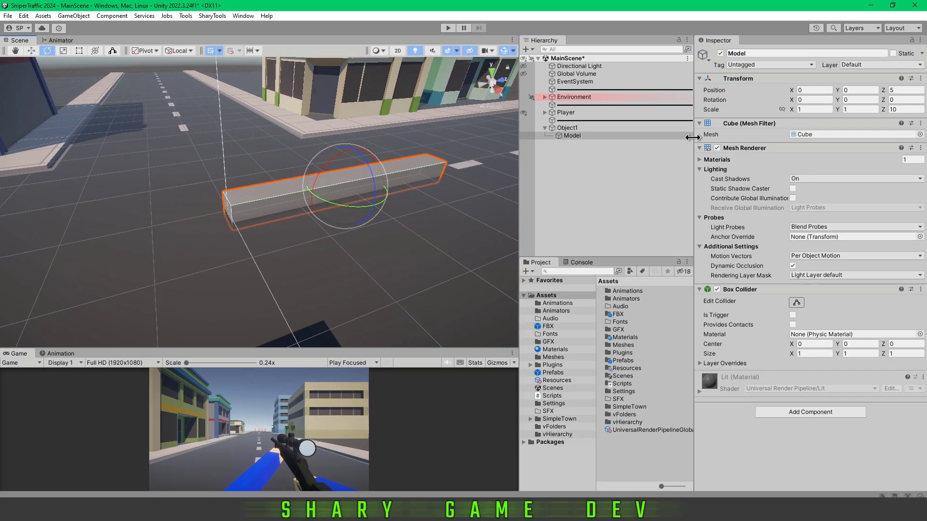
click(717, 148)
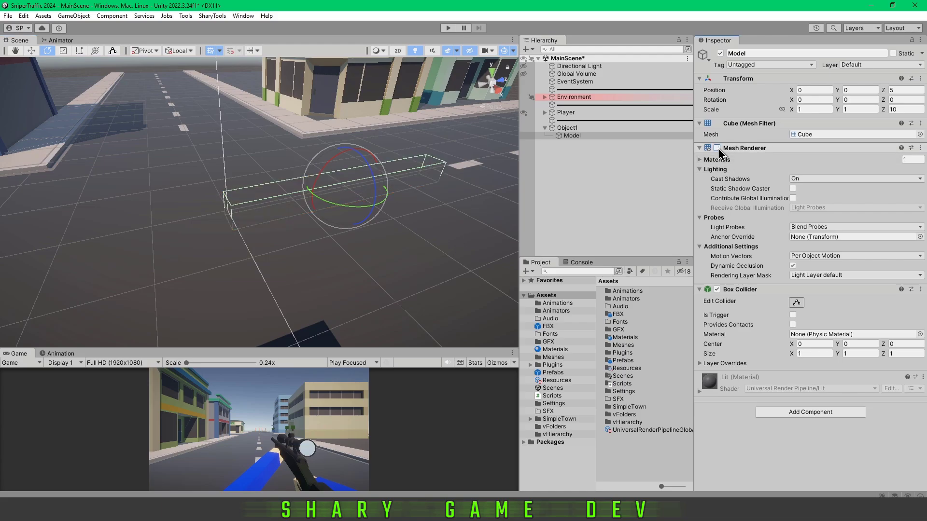
double_click(717, 149)
click(717, 149)
click(580, 129)
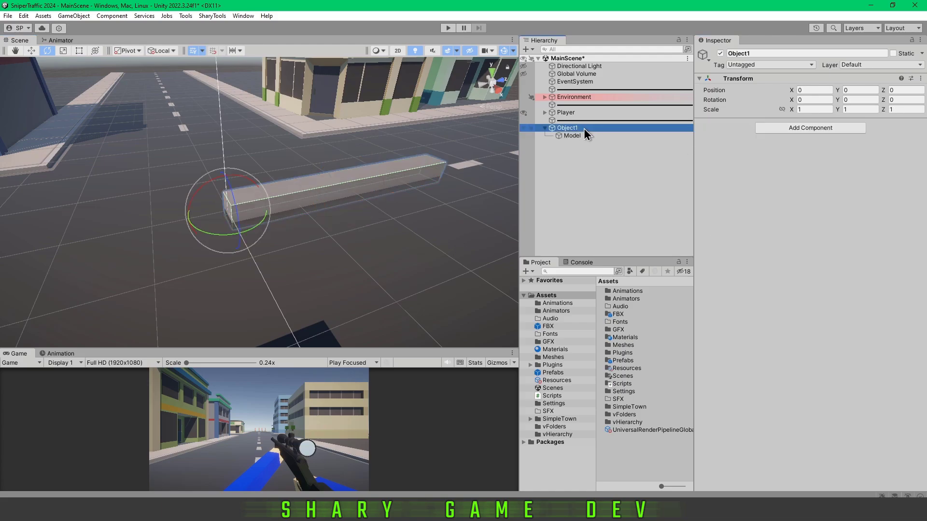
click(579, 136)
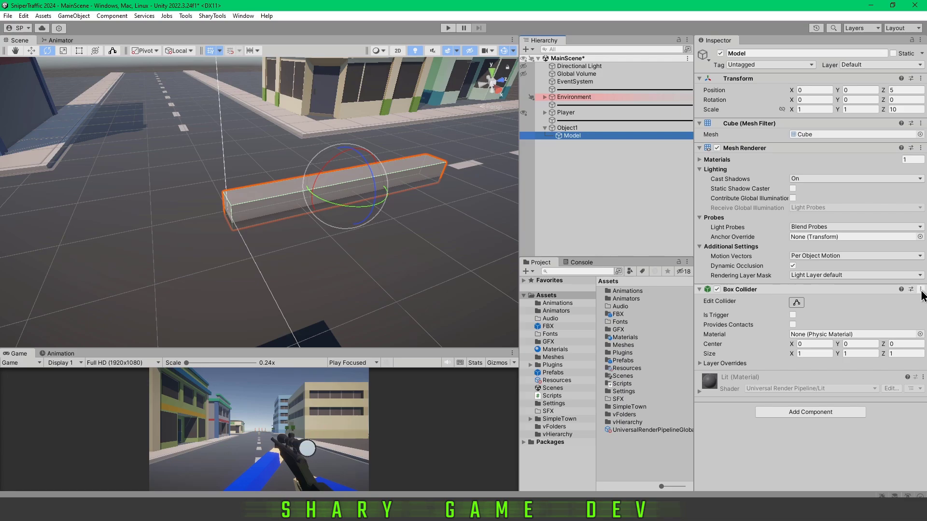
click(921, 289)
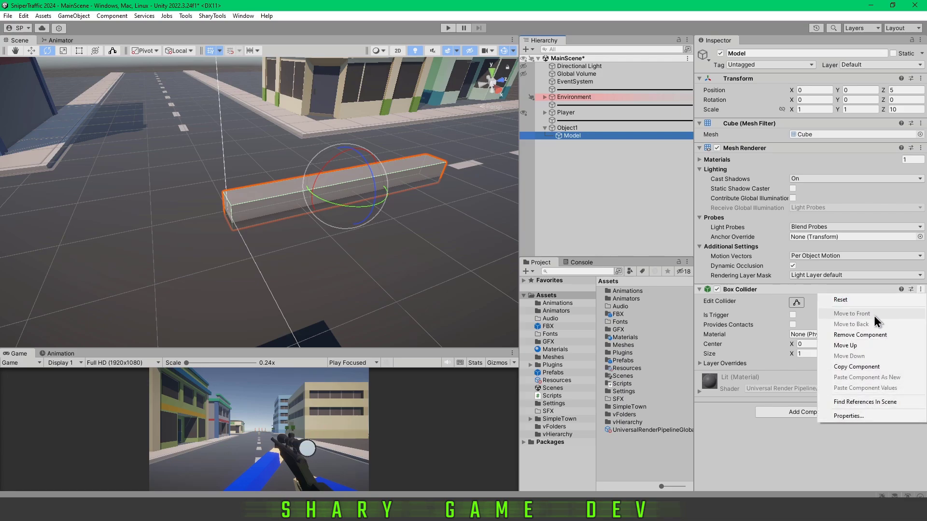
click(862, 338)
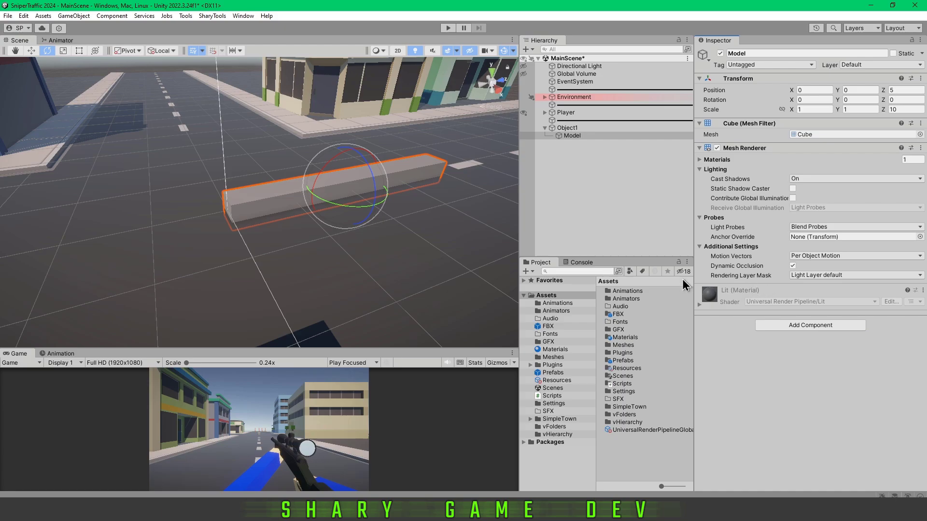
Add a Box Collider component to Object1
drag(581, 138, 572, 134)
click(571, 129)
click(796, 132)
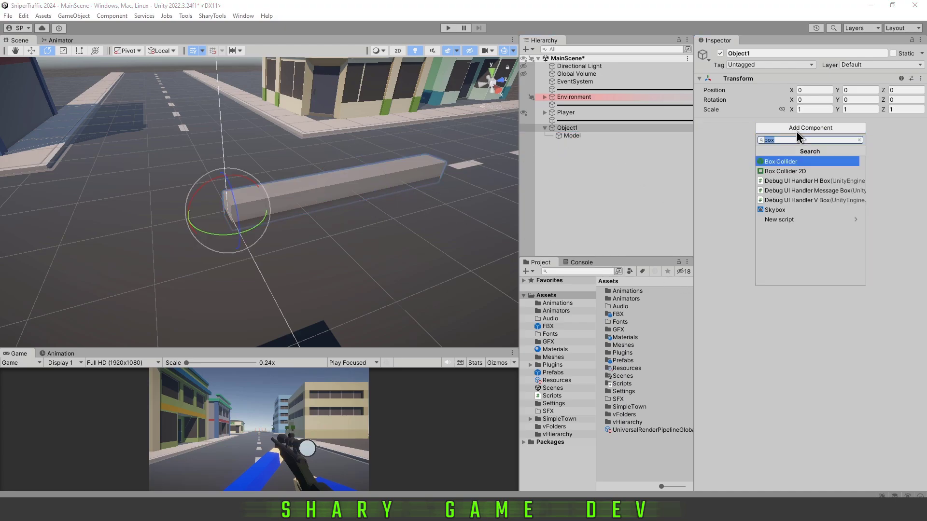
key(Return)
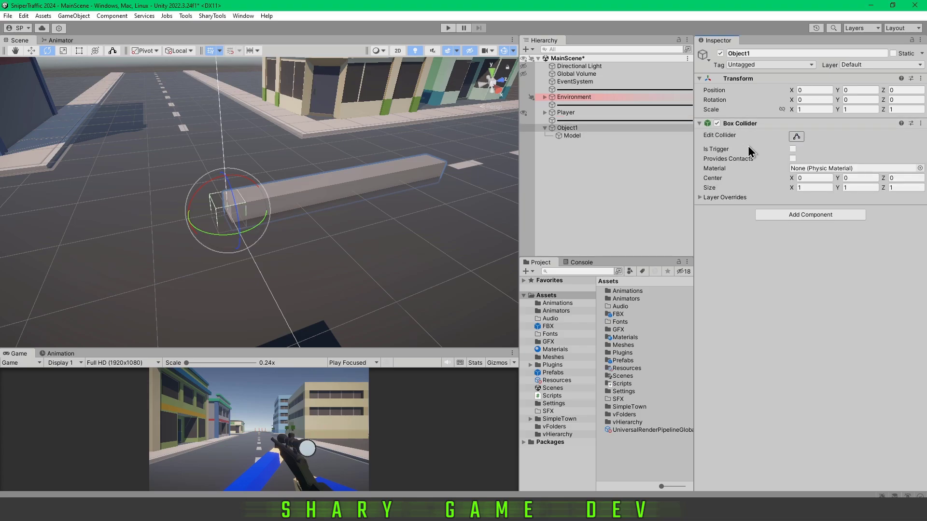
alt+drag(300, 227, 407, 192)
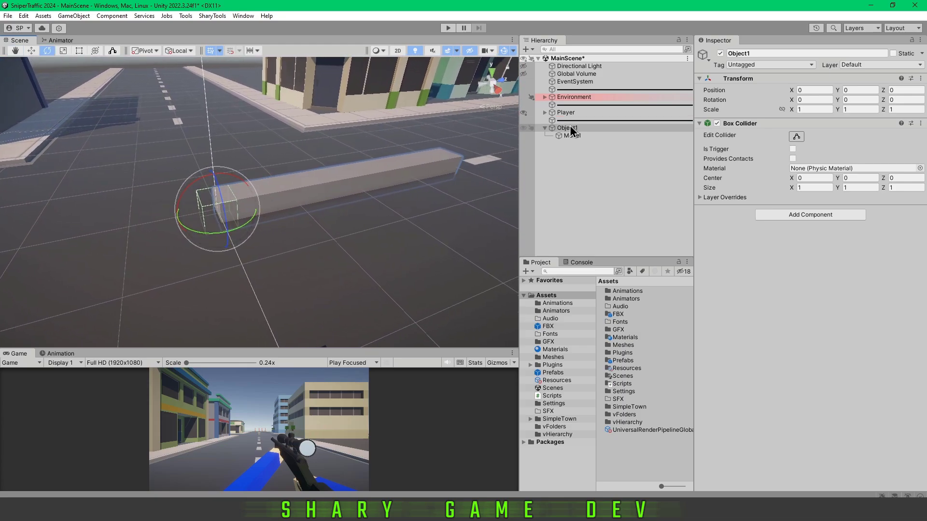
click(610, 128)
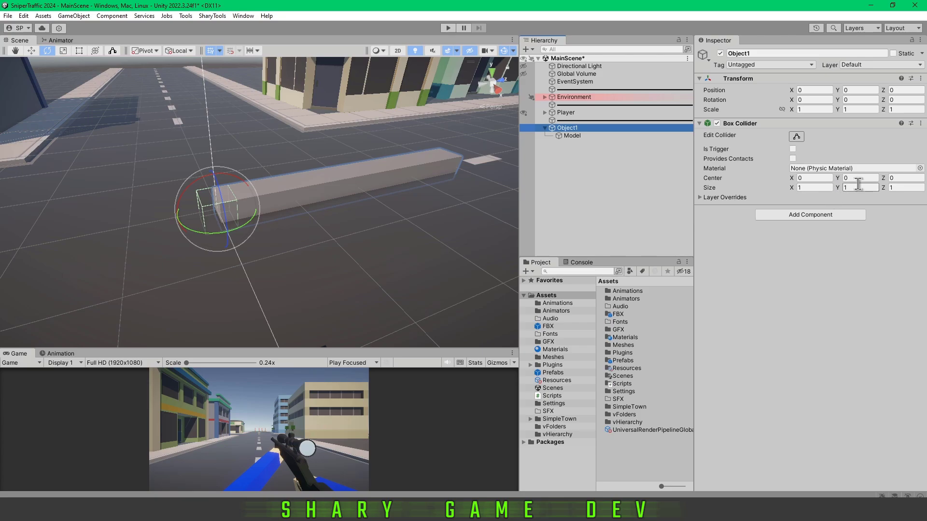
Set the collider's Size Z to 10 and Center Z to 5
click(903, 187)
text(410)
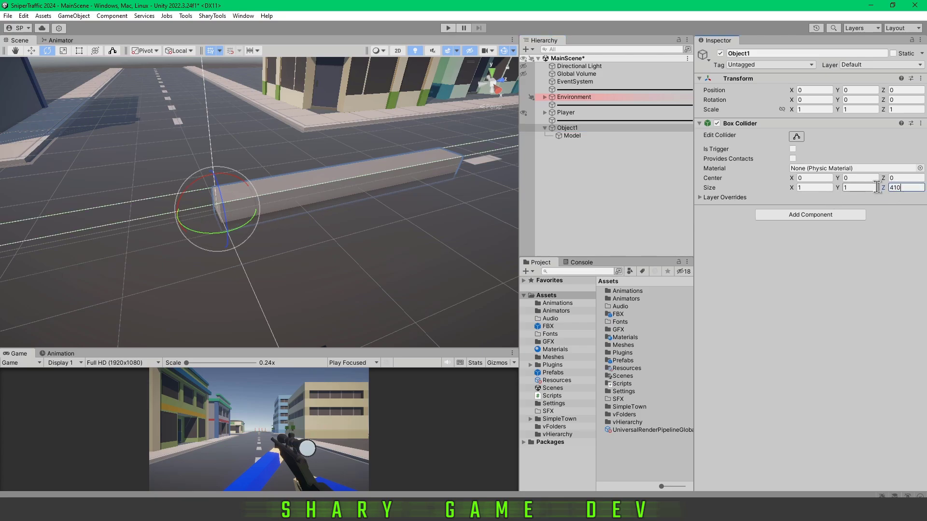
key(BackSpace)
key(BackSpace)
key(BackSpace)
text(10)
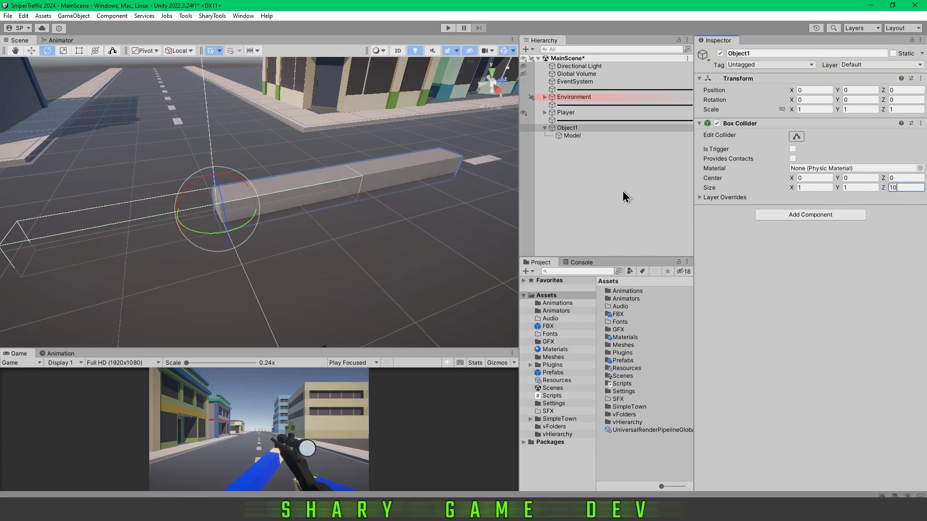
click(859, 178)
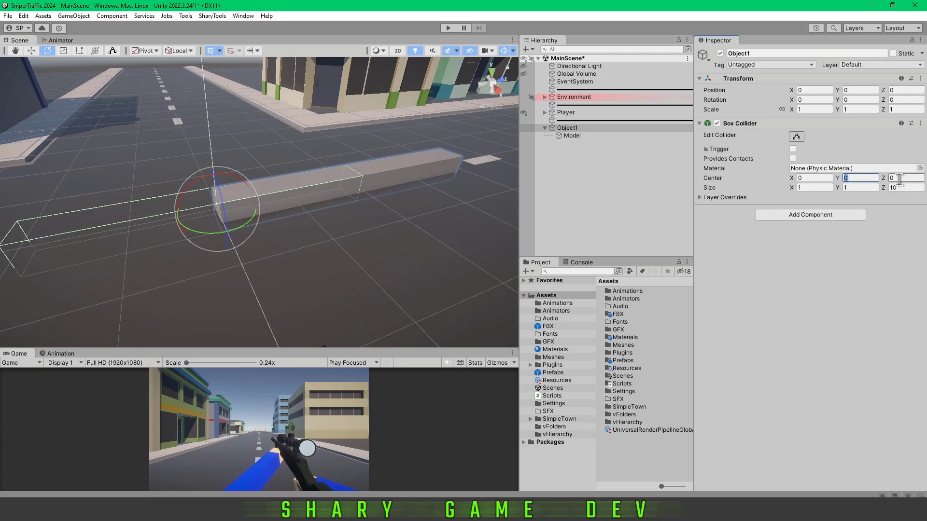
click(898, 178)
text(5)
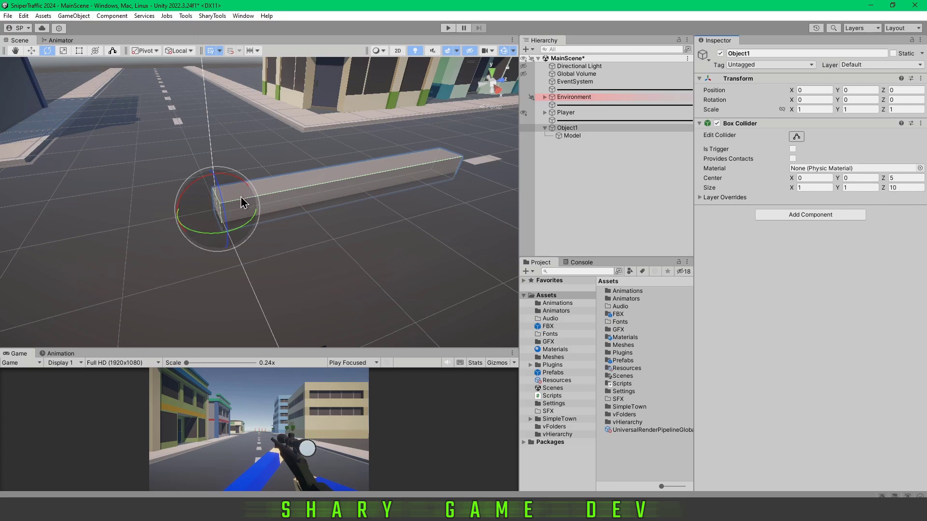
alt+drag(238, 196, 284, 183)
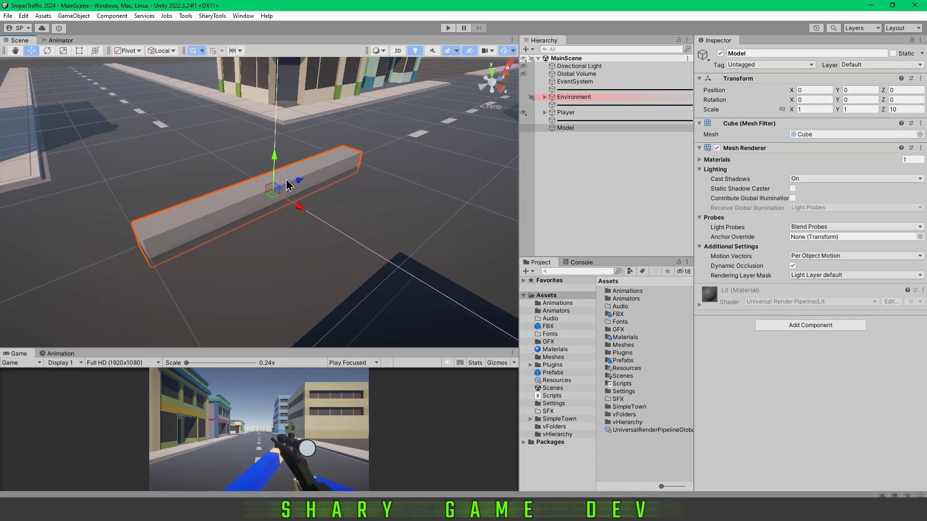
Search 'pivot' in the Package Manager and import the Adjust Pivot package
click(47, 51)
drag(259, 175, 290, 166)
key(ctrl+z)
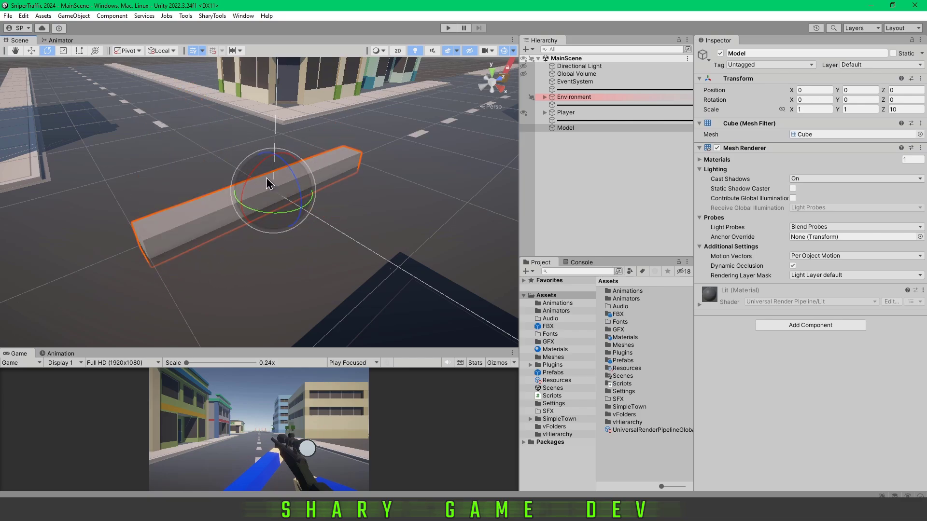
click(244, 18)
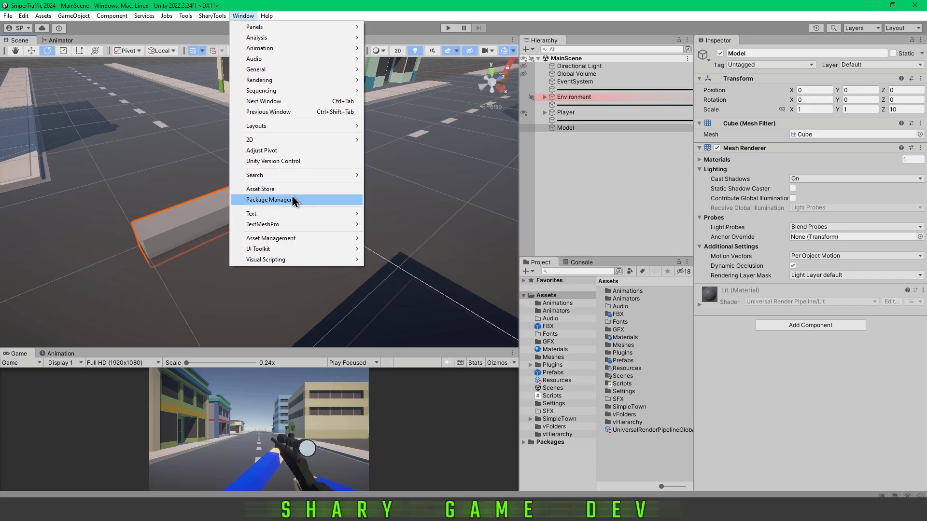
click(287, 208)
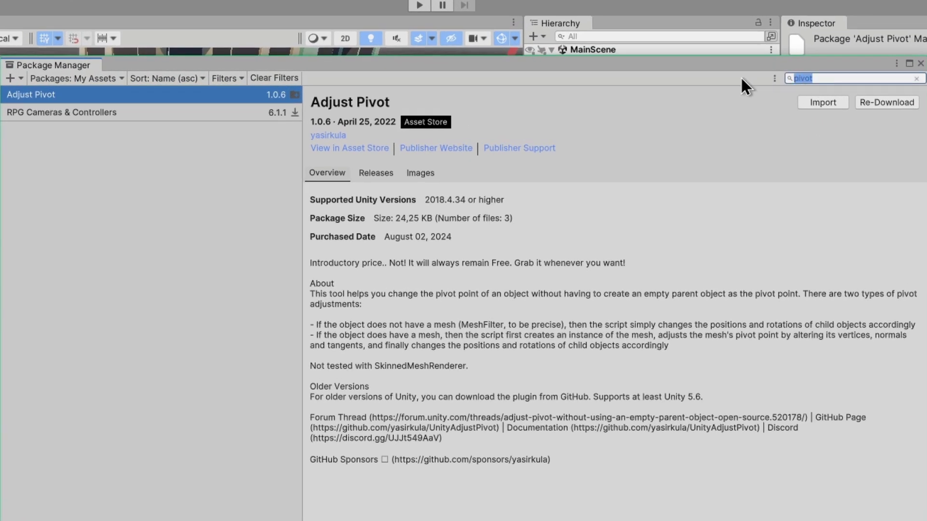
text(pivot)
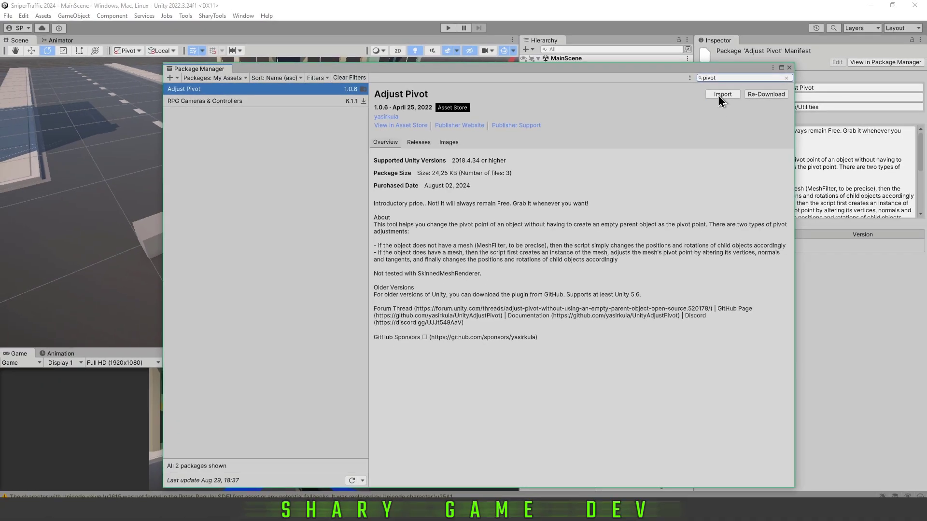
click(720, 95)
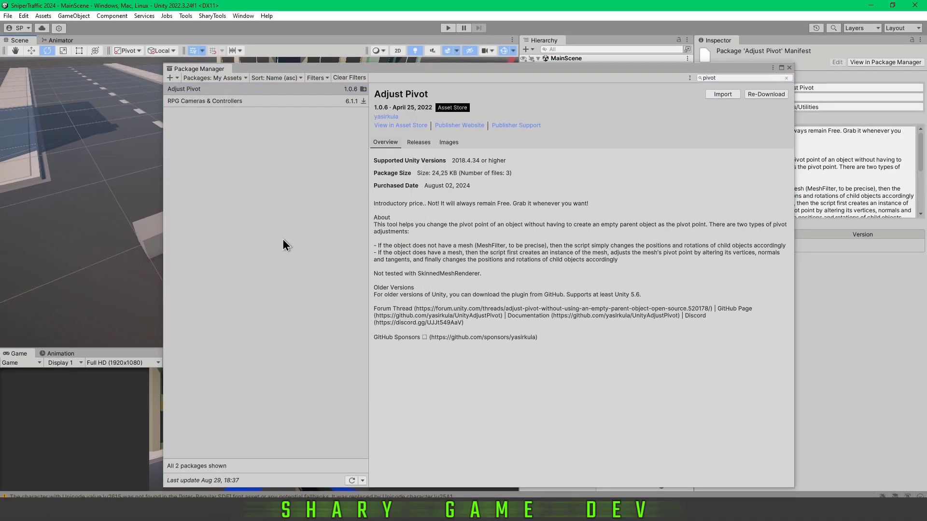
Close the Package Manager and check the AdjustPivot folder under Assets/Plugins
click(791, 68)
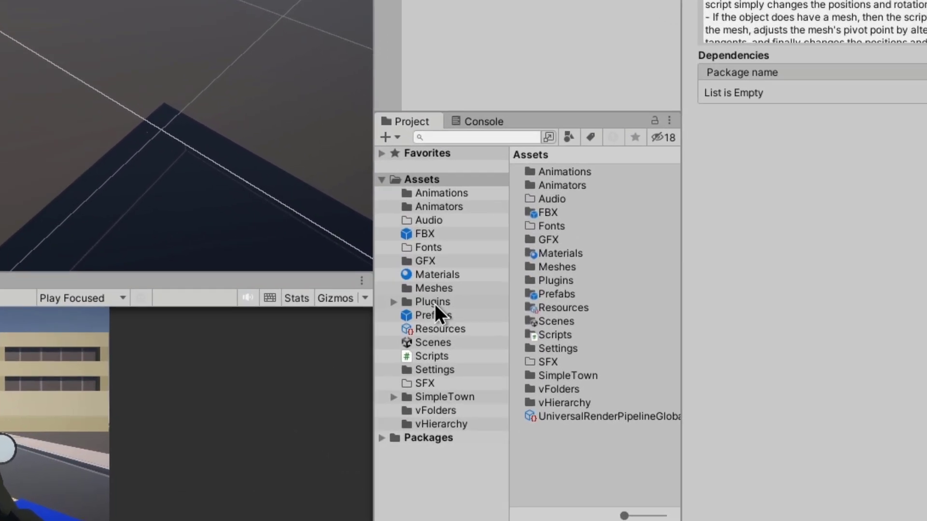
click(552, 365)
double_click(577, 173)
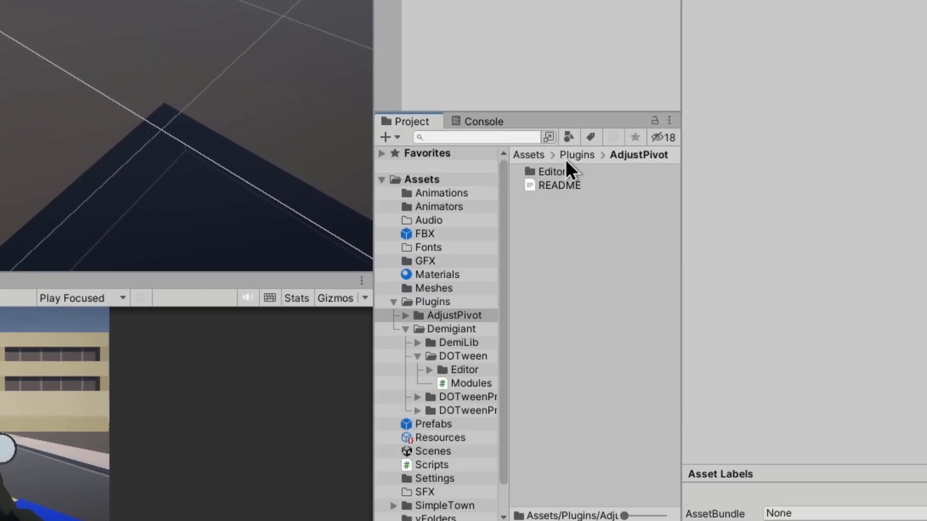
click(393, 302)
click(434, 180)
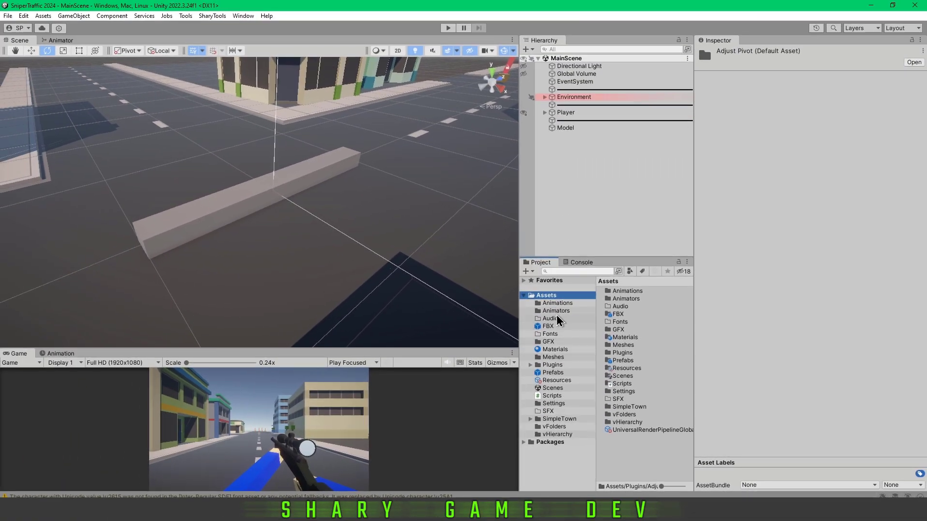
click(584, 156)
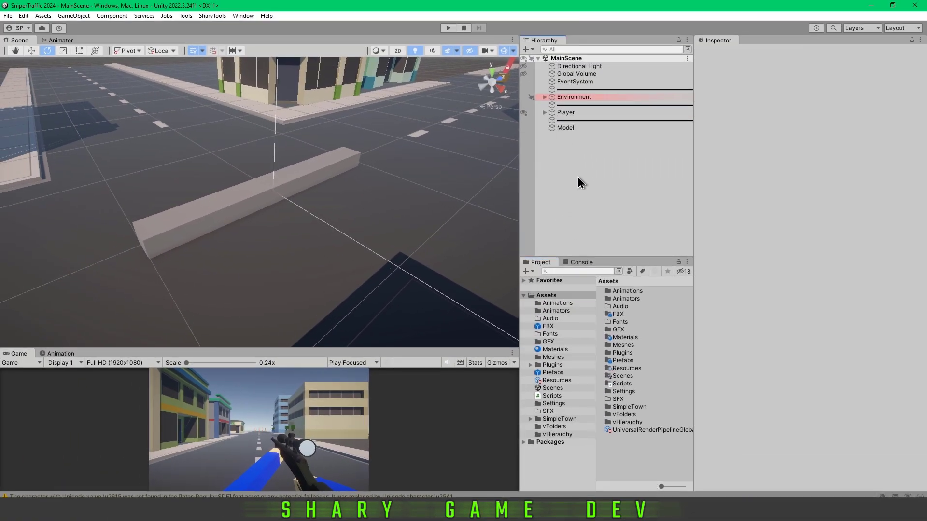
With Model selected and the Move tool active, open Window > Adjust Pivot beside the Scene view
click(575, 130)
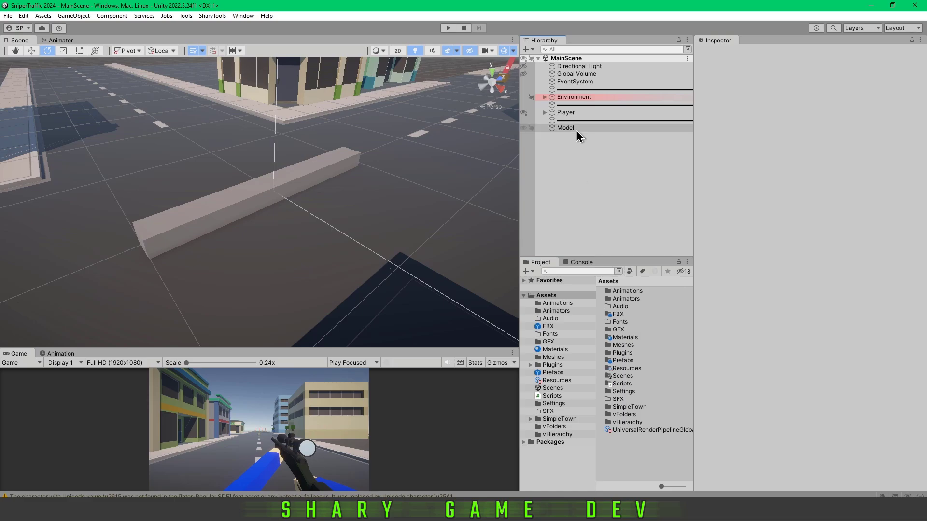
alt+drag(306, 201, 251, 211)
key(w)
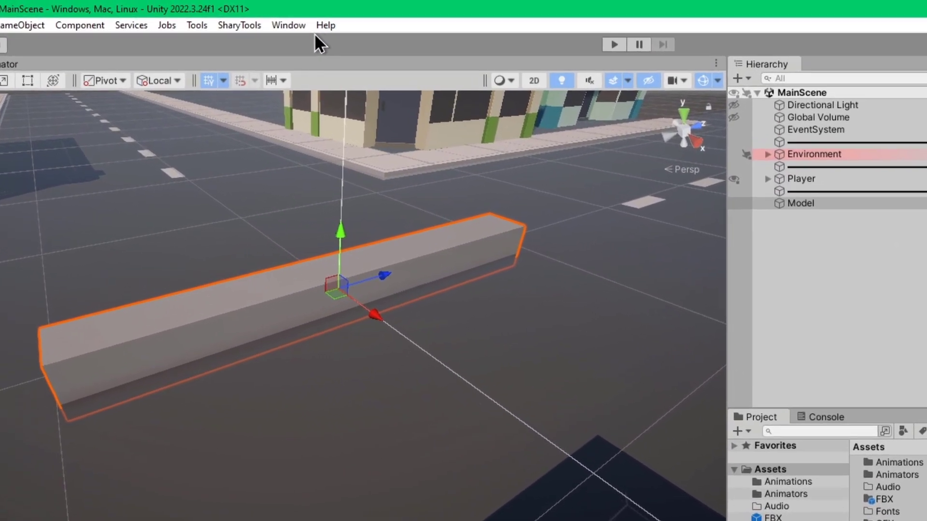
click(241, 16)
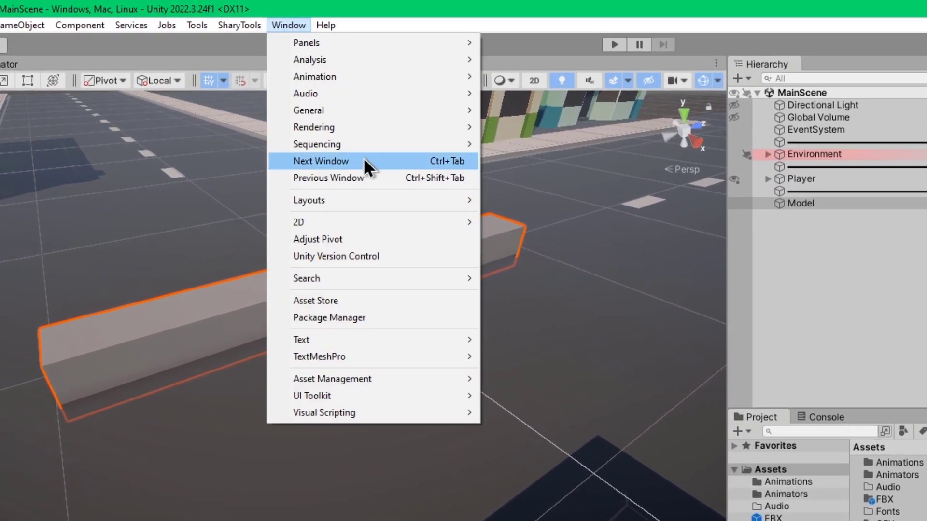
click(373, 242)
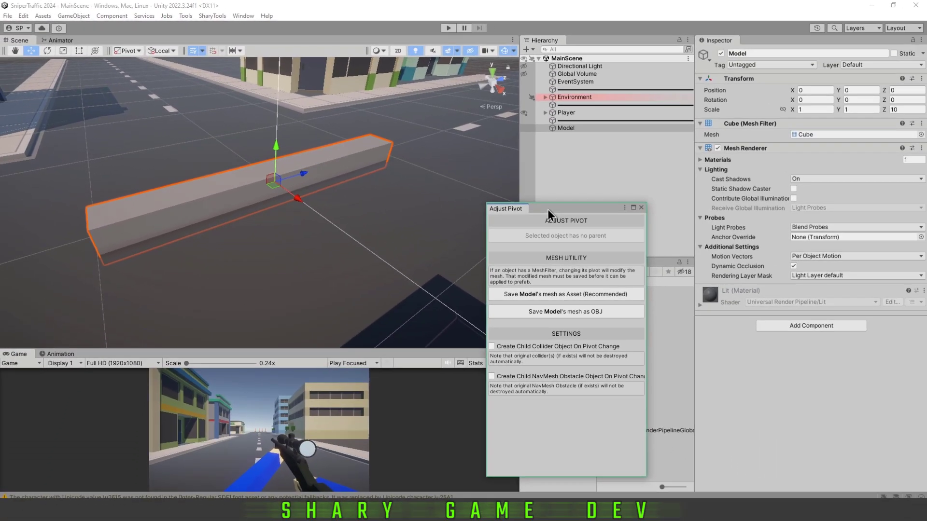
drag(670, 274, 728, 250)
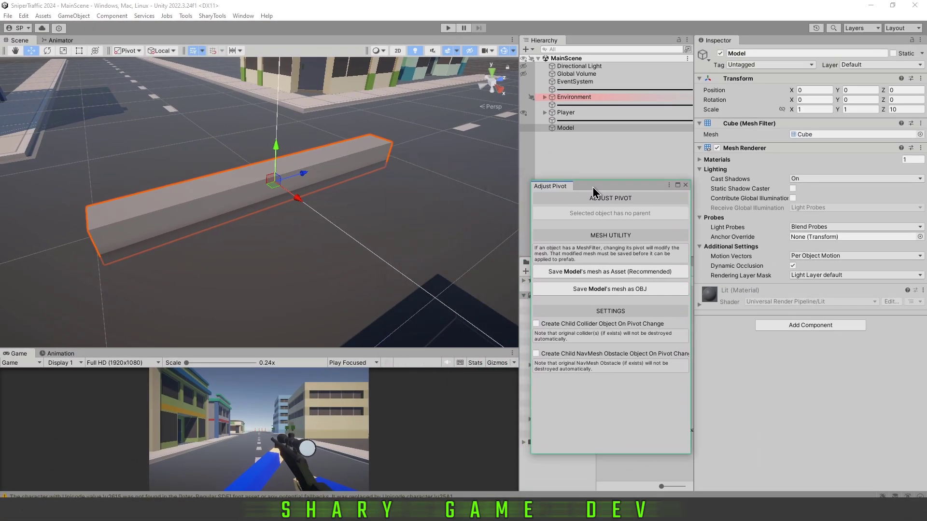
drag(594, 191, 590, 197)
mouse_move(340, 212)
right_down()
mouse_move(314, 207)
mouse_move(314, 238)
mouse_move(328, 213)
right_up()
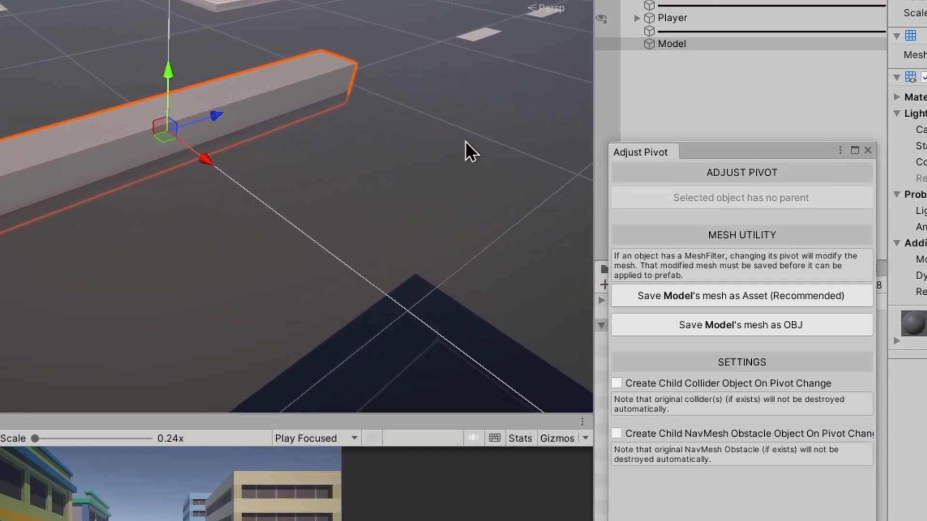
Create an empty GameObject under Model and move it to the bar's end
click(623, 83)
right_click(626, 100)
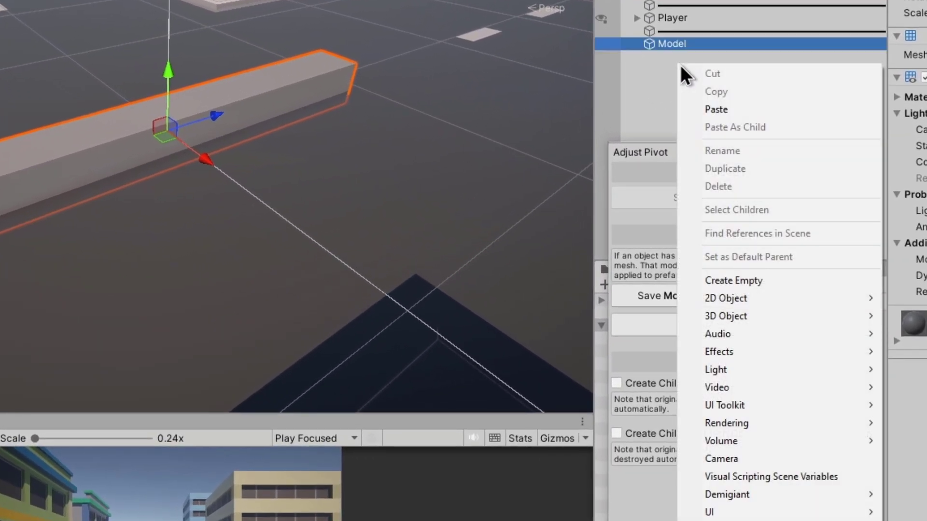
click(751, 280)
click(696, 85)
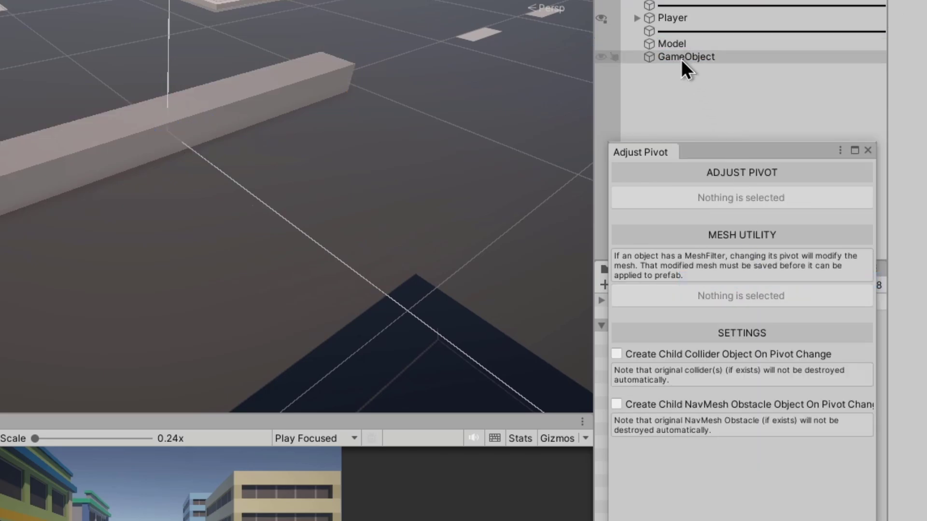
drag(681, 59, 685, 46)
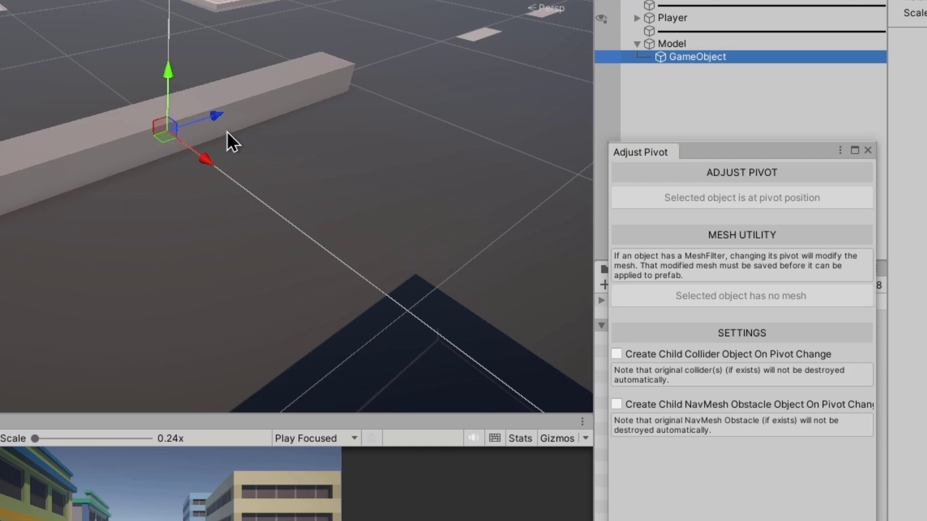
drag(224, 130, 502, 96)
Try parenting Model under GameObject and sliding it along Z, then undo and restore Model to the root
click(169, 154)
click(622, 57)
drag(681, 59, 676, 95)
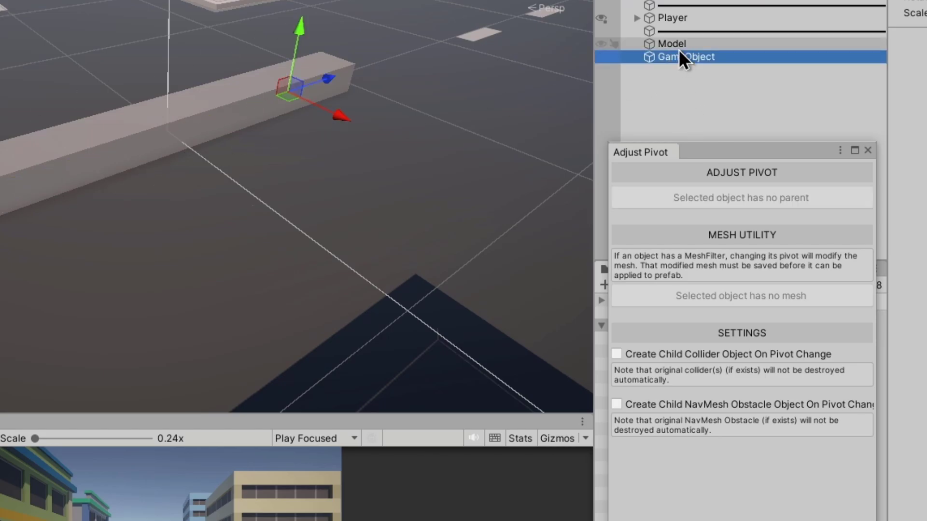
drag(676, 44, 695, 56)
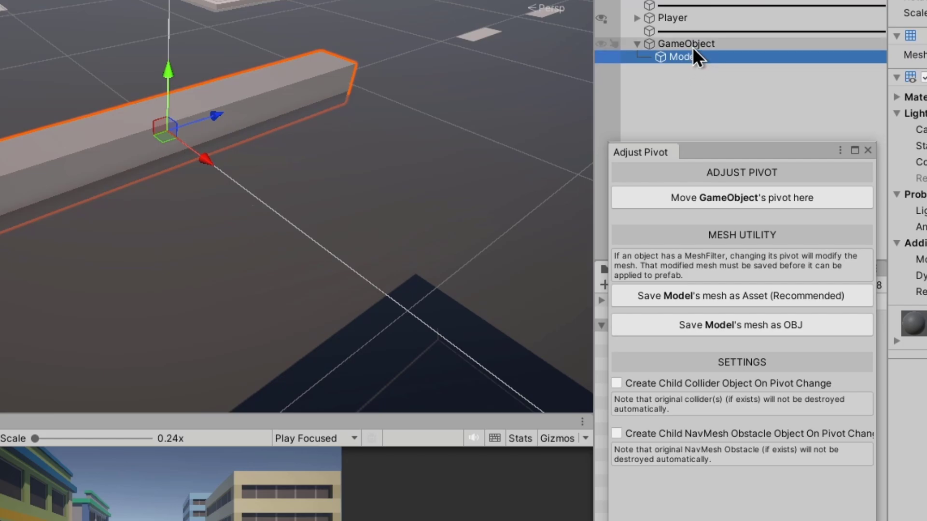
click(692, 45)
drag(327, 80, 361, 67)
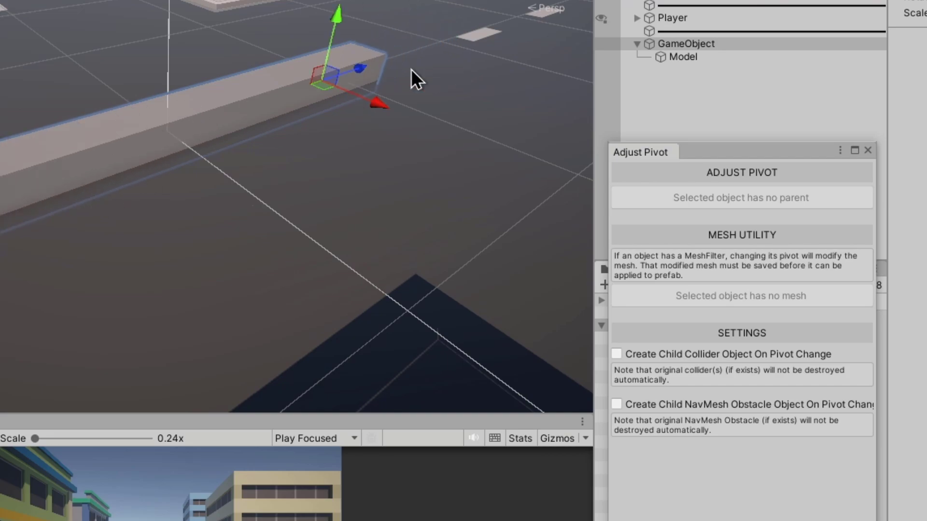
key(ctrl+z)
key(ctrl+z)
key(ctrl+z)
key(ctrl+z)
mouse_move(695, 56)
mouse_down()
mouse_move(658, 98)
mouse_move(687, 57)
mouse_up()
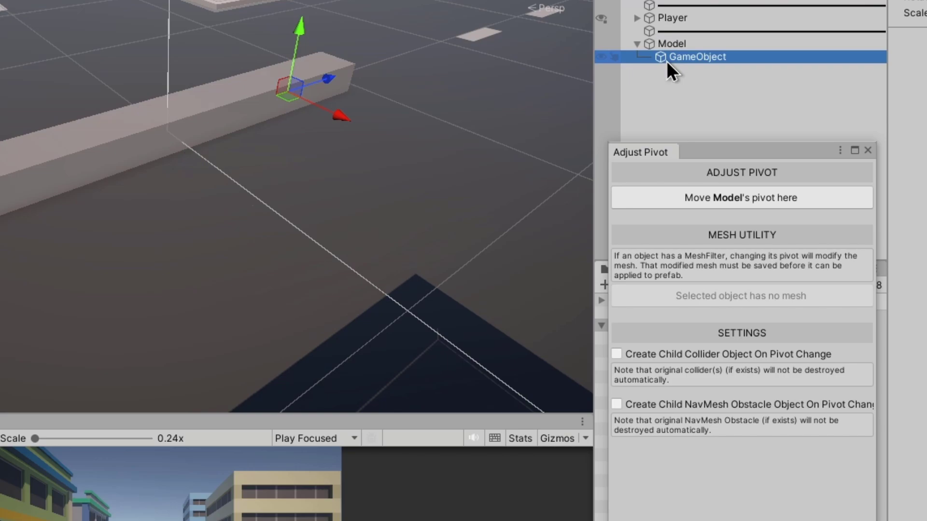
Rename the GameObject to 'New Pivot'
click(699, 56)
text(New Pivot)
key(Return)
Slide New Pivot to the bar's near end and set Model's pivot there with Adjust Pivot
drag(332, 82, 138, 145)
drag(221, 177, 89, 222)
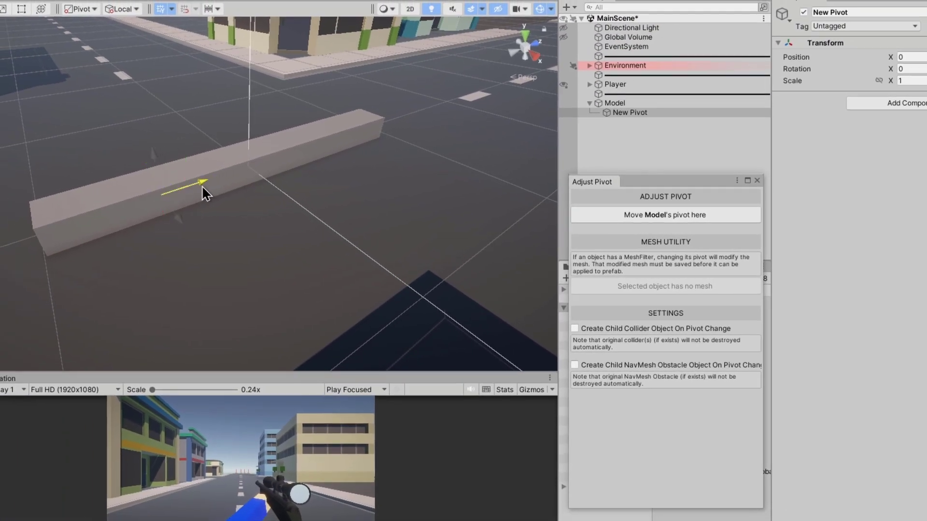
right_drag(89, 221, 266, 207)
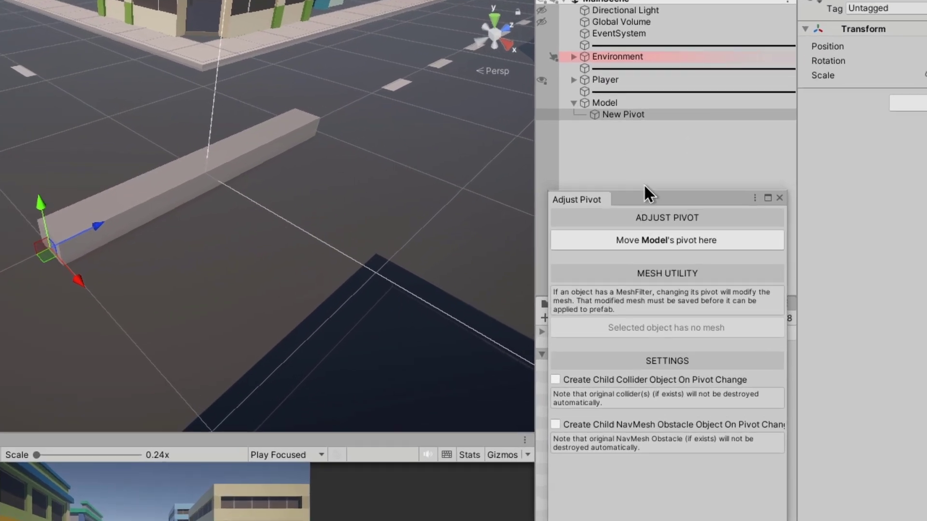
click(636, 113)
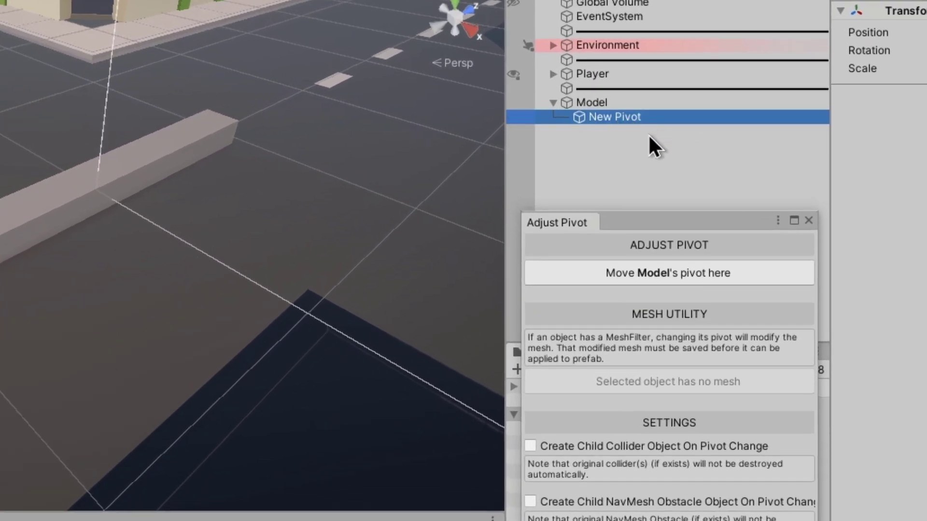
click(653, 273)
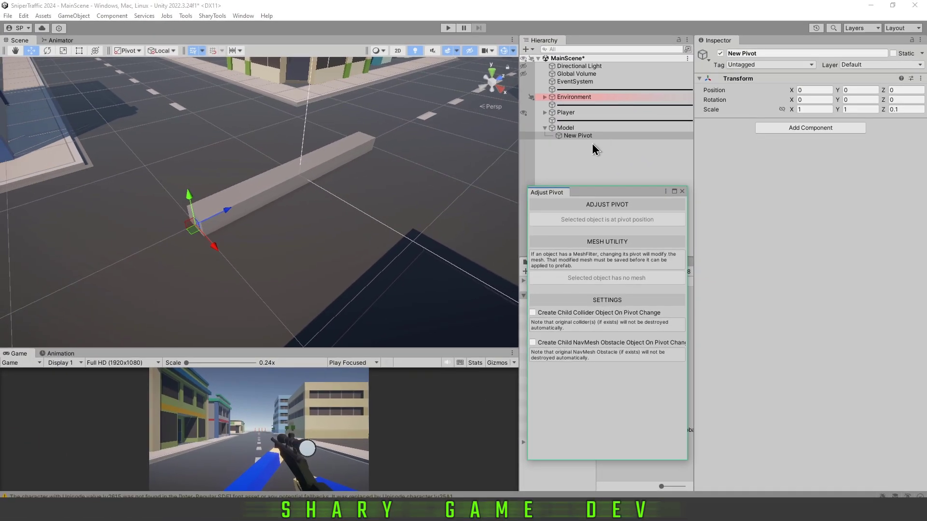
Delete the New Pivot helper, then test-move Model along Z and undo it
click(572, 135)
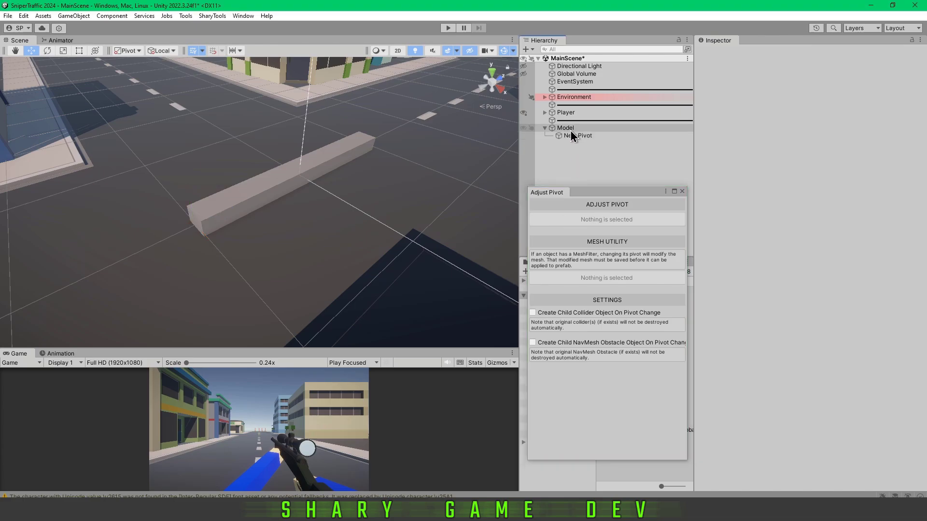
key(Delete)
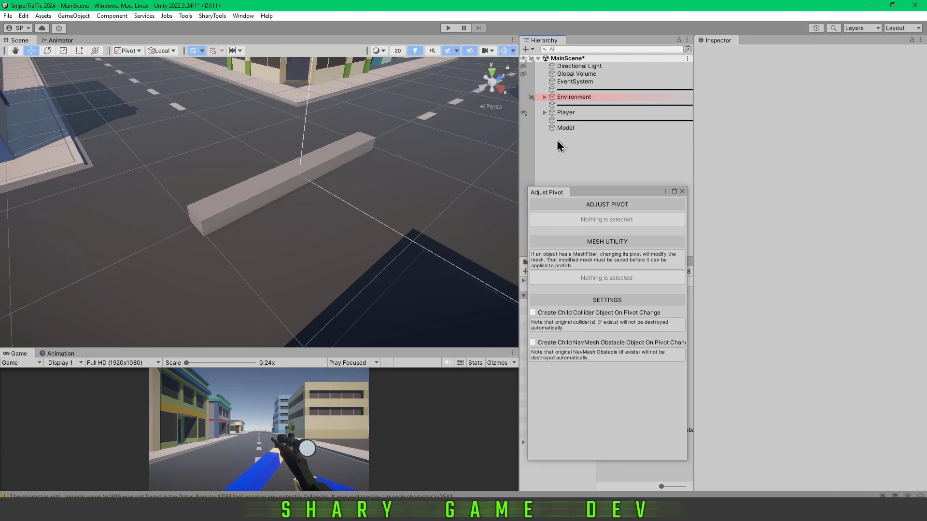
click(565, 129)
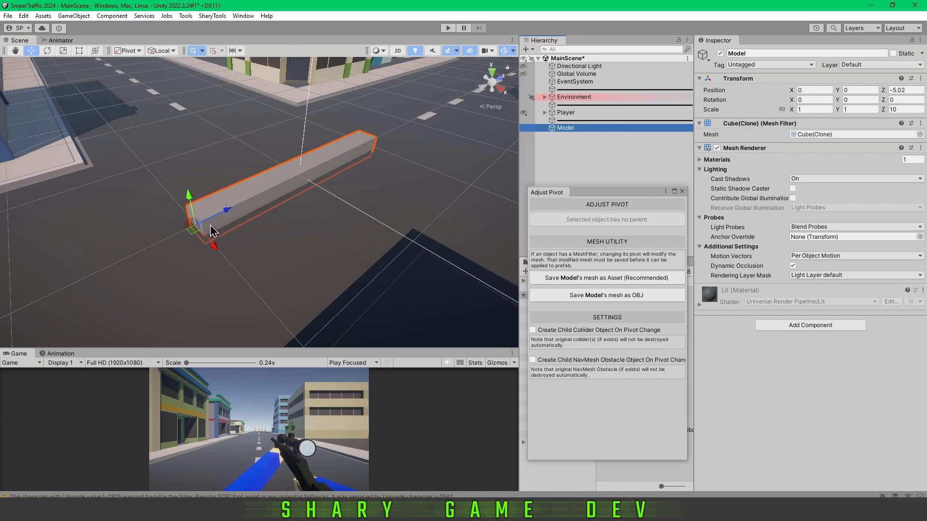
drag(224, 214, 340, 184)
key(ctrl+z)
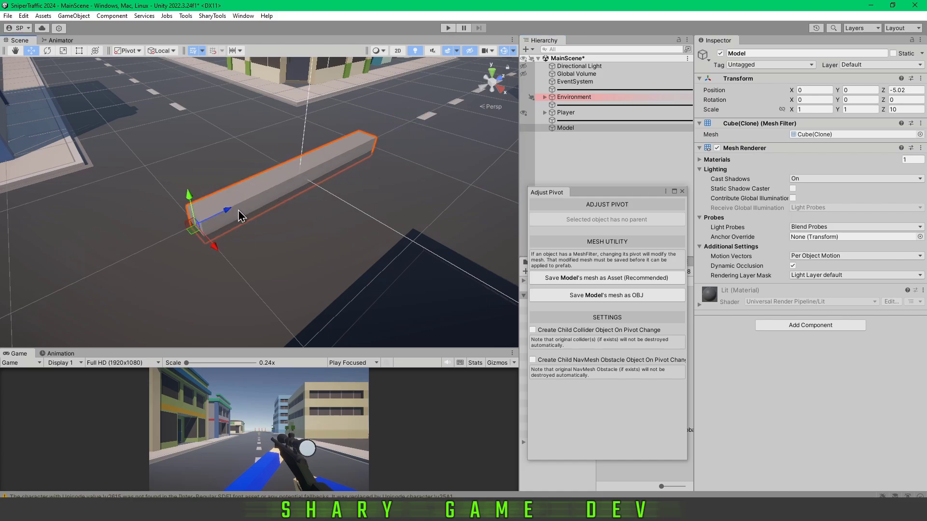
Test-rotate the bar about Y and X around its end, undoing each rotation
key(e)
drag(234, 198, 207, 145)
drag(233, 237, 182, 263)
key(ctrl+z)
key(ctrl+z)
mouse_move(186, 212)
mouse_down()
mouse_move(164, 247)
mouse_move(158, 212)
mouse_move(186, 215)
mouse_up()
key(ctrl+z)
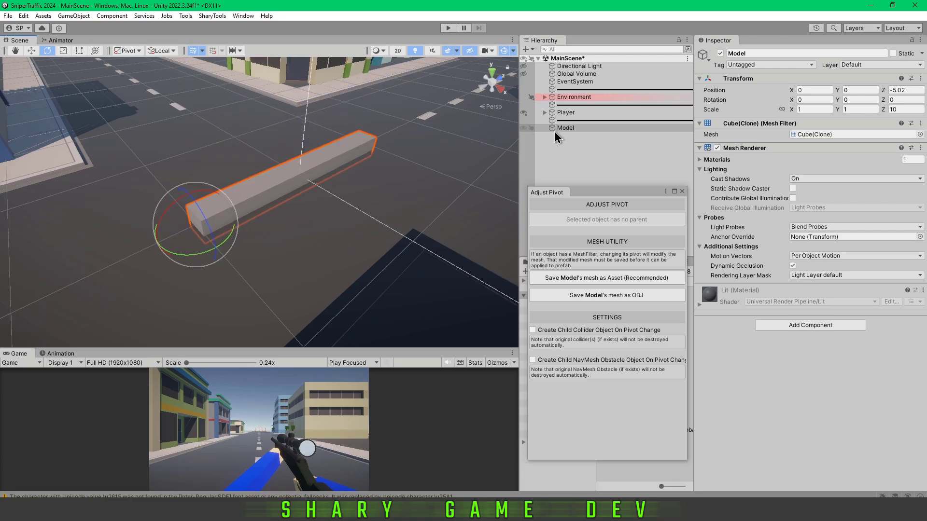
Reselect the bar and return to the Move tool
click(564, 128)
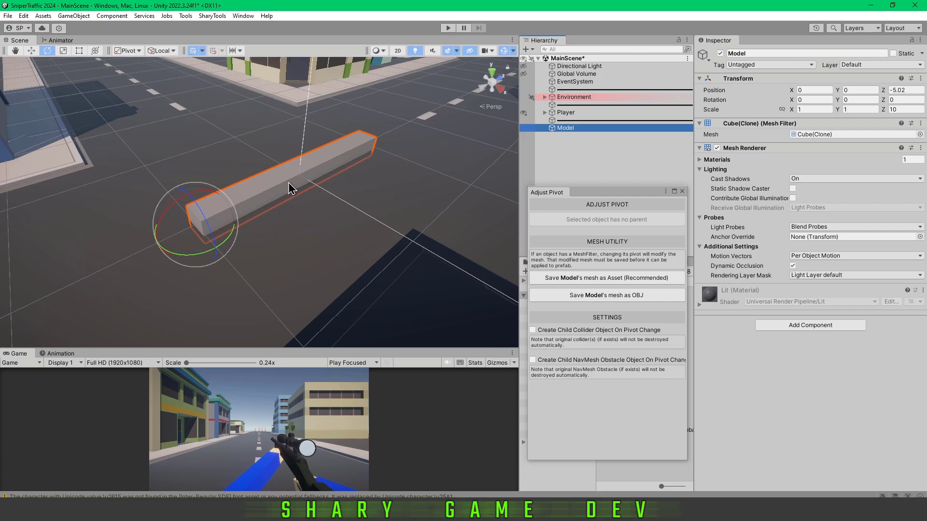
click(236, 172)
click(281, 193)
key(w)
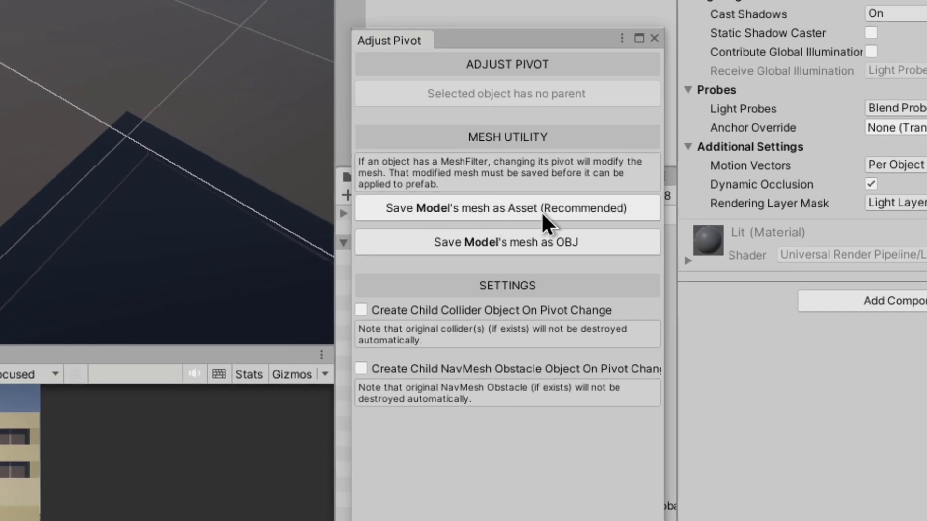
Save Model's mesh into the Meshes folder as Cube.asset, replacing the existing file
click(533, 215)
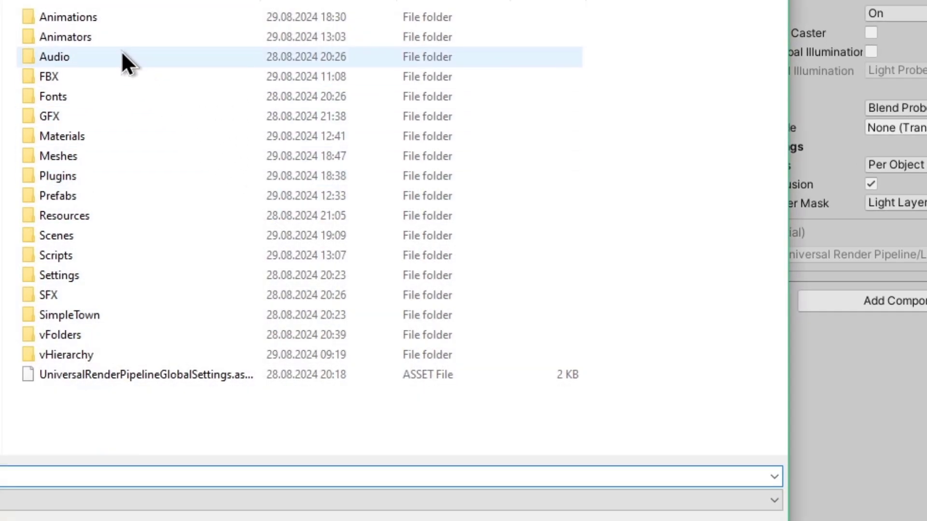
double_click(76, 157)
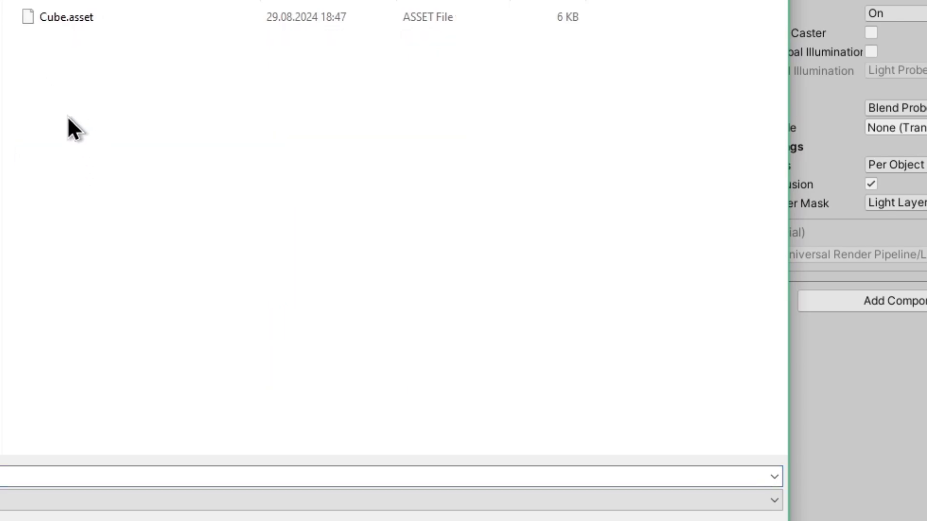
click(642, 512)
click(276, 166)
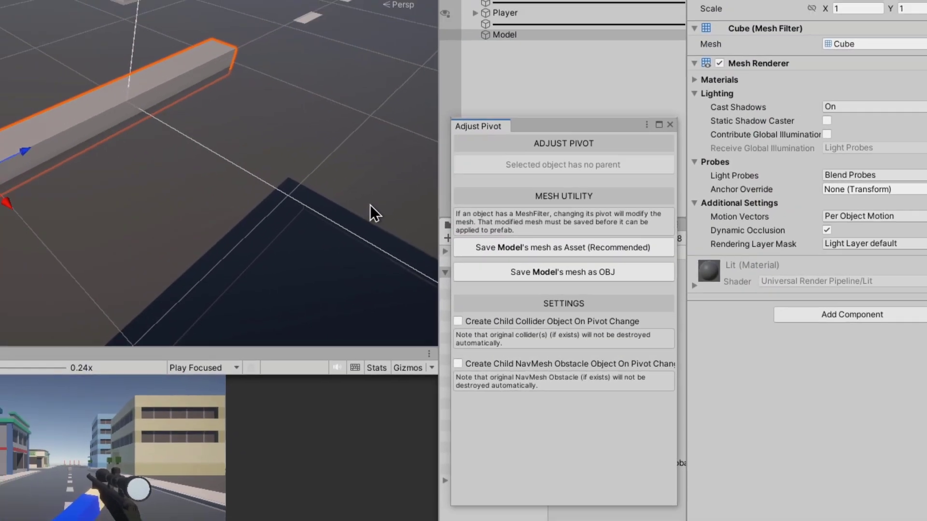
click(586, 79)
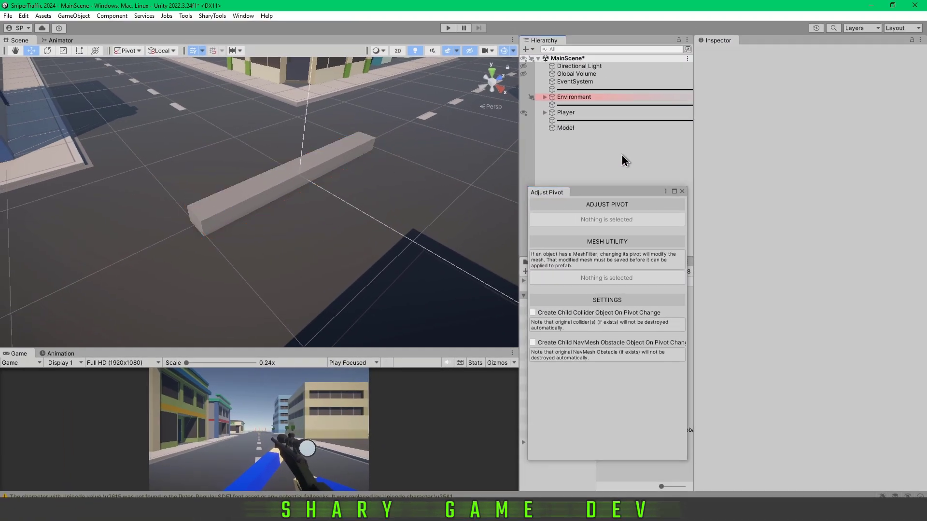
click(307, 183)
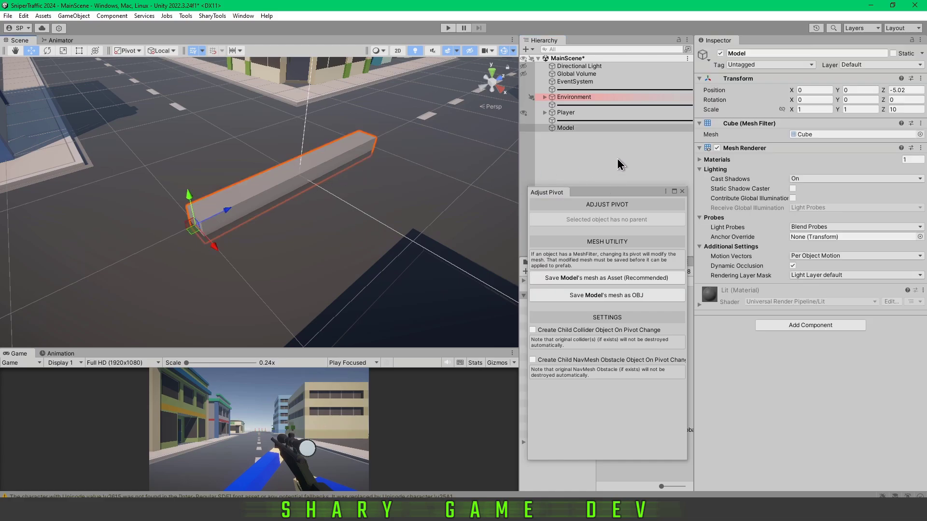